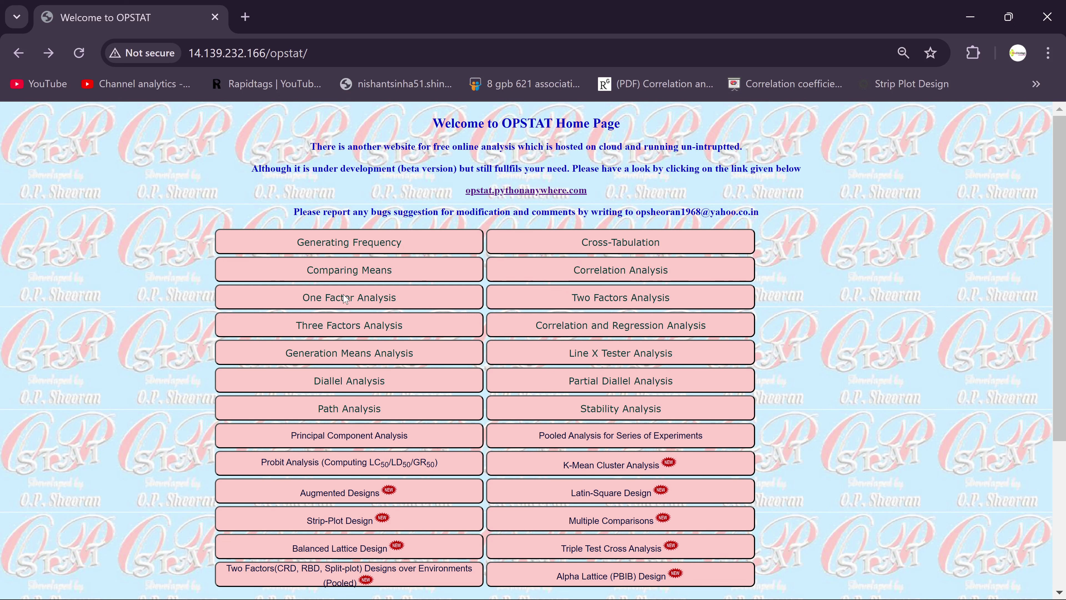
Step: Look over the analysis options on the OPSTAT home page and switch to the CRD Excel 10 (T) (Unequal) design workbook in Excel
{"action": "scroll", "coordinate": [347, 297], "scroll_direction": "down", "scroll_amount": 2}
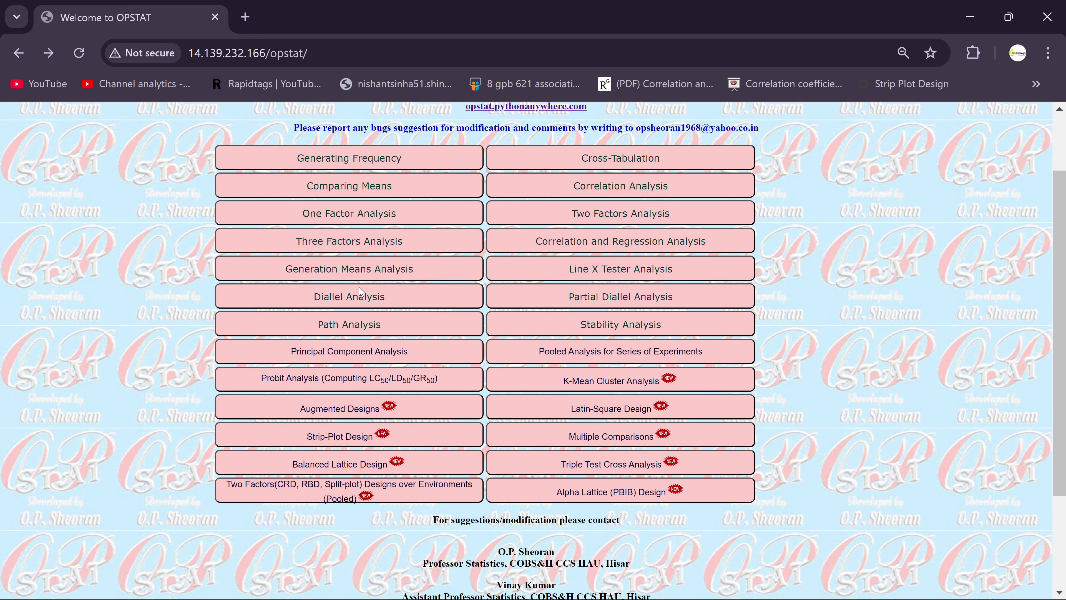
{"action": "scroll", "coordinate": [361, 292], "scroll_direction": "up", "scroll_amount": 2}
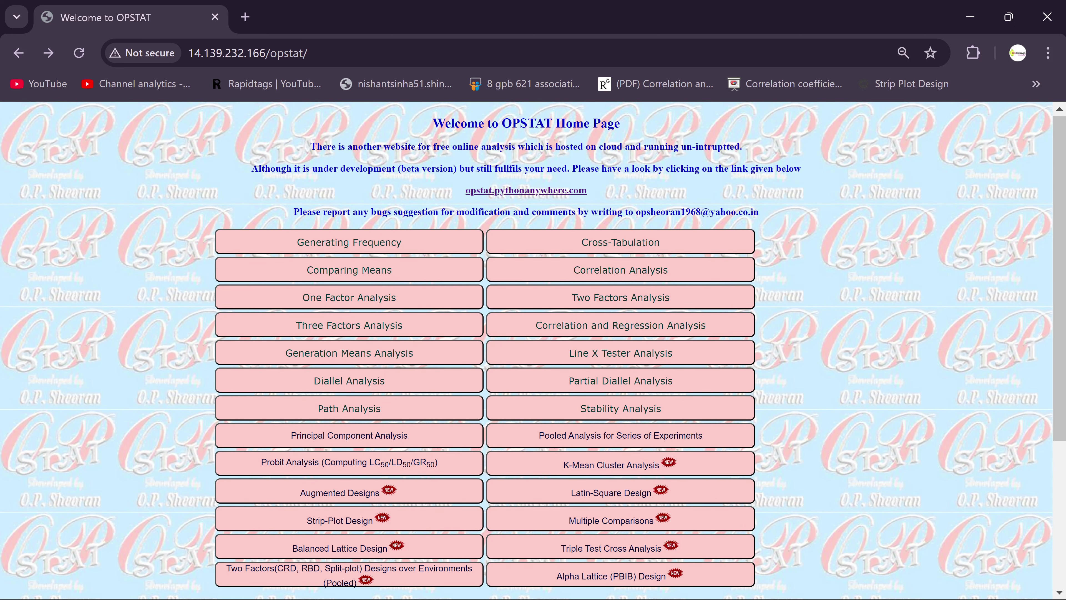
{"action": "mouse_move", "coordinate": [775, 597]}
{"action": "left_click", "coordinate": [717, 581]}
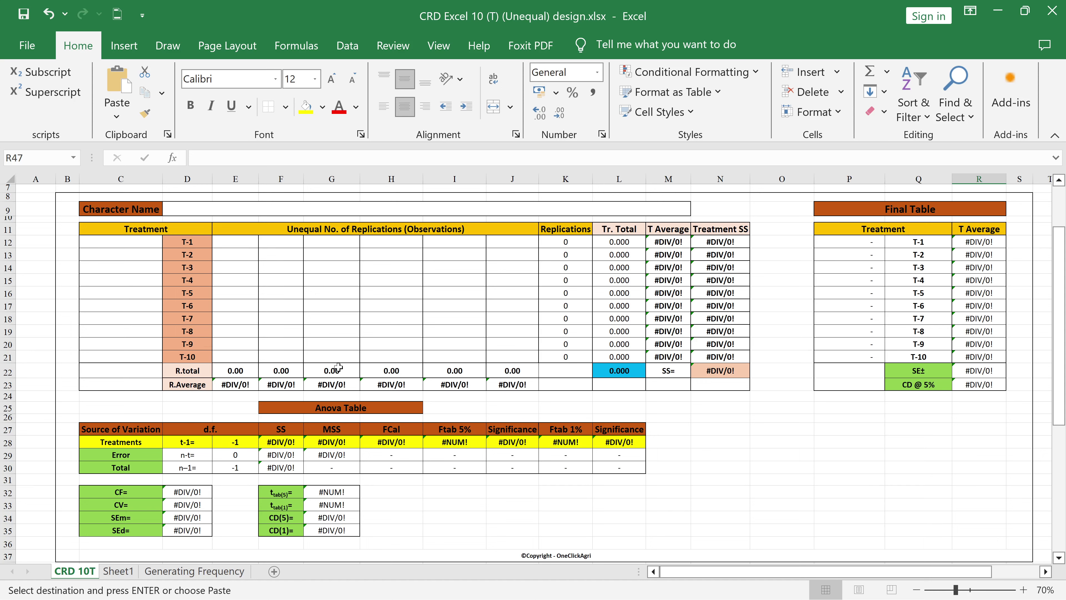
Step: Examine the blank unequal-replication CRD template on the CRD 10T sheet, including its observation, ANOVA and final tables
{"action": "left_click", "coordinate": [118, 572]}
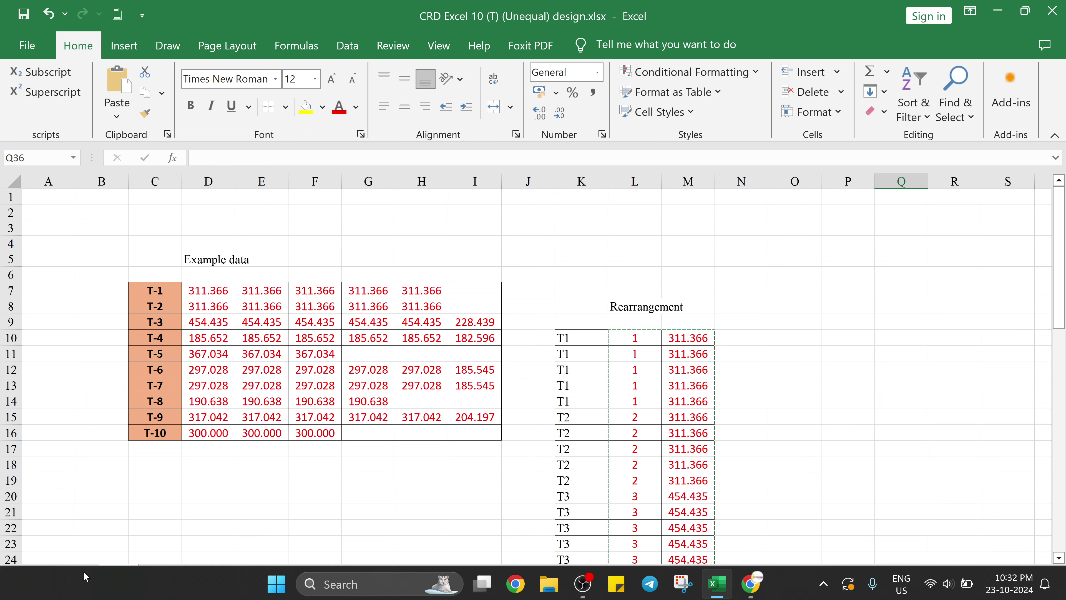
{"action": "left_click", "coordinate": [76, 571]}
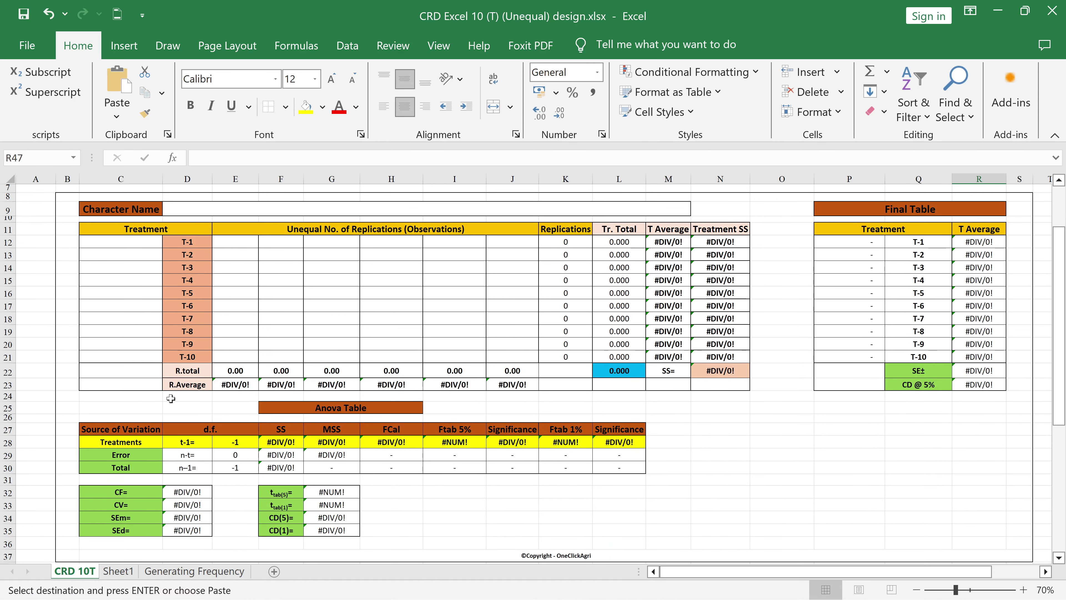
{"action": "scroll", "coordinate": [292, 312], "scroll_direction": "up", "scroll_amount": 2}
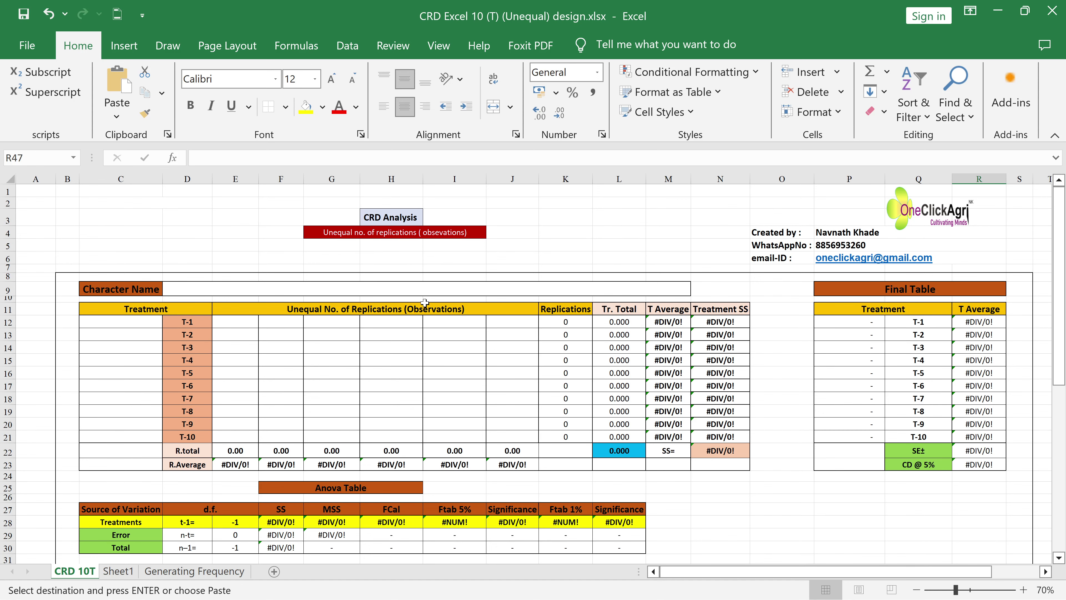
{"action": "scroll", "coordinate": [228, 290], "scroll_direction": "down", "scroll_amount": 1}
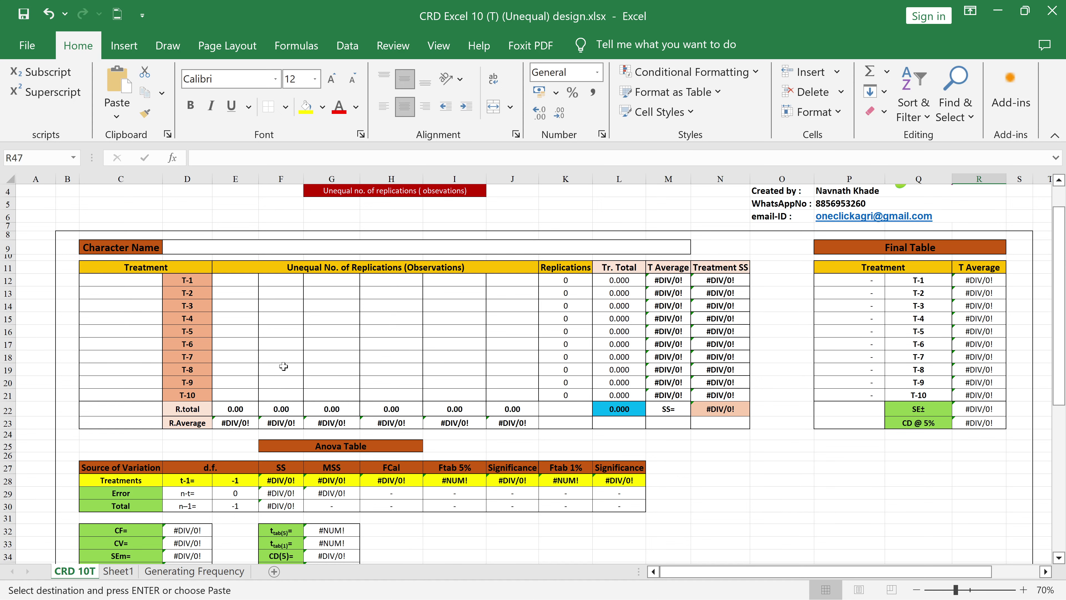
{"action": "scroll", "coordinate": [333, 397], "scroll_direction": "down", "scroll_amount": 1}
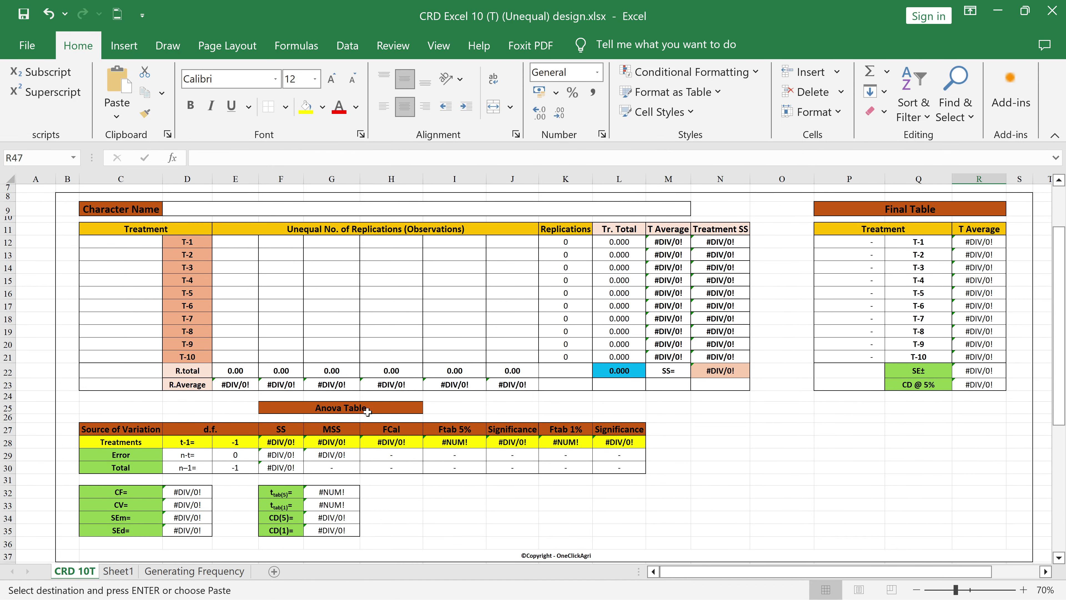
{"action": "scroll", "coordinate": [367, 412], "scroll_direction": "up", "scroll_amount": 1}
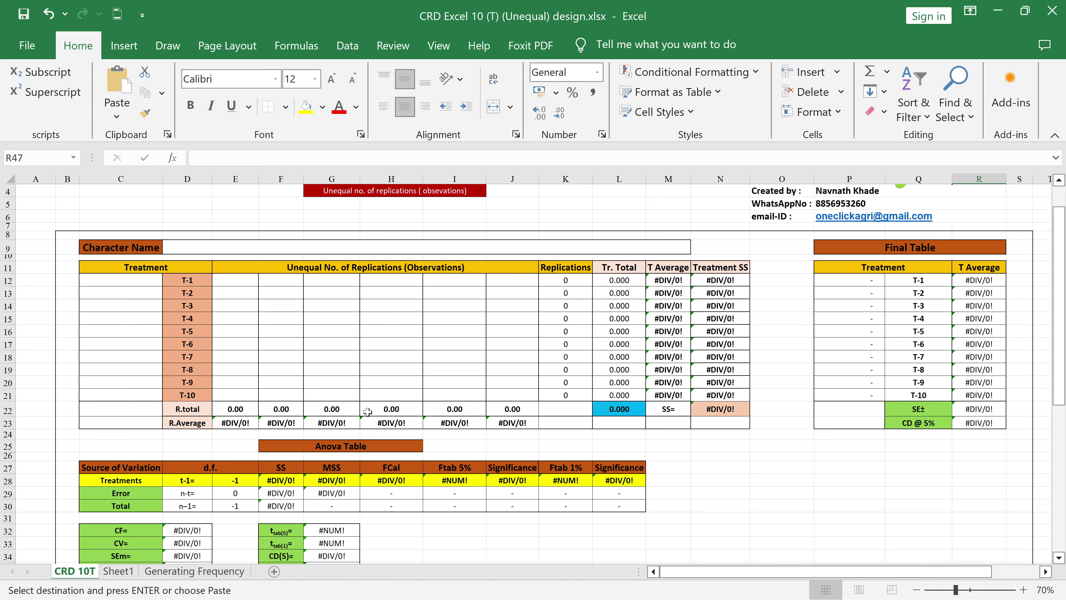
Step: Examine how many replications each treatment has in the example data on Sheet1
{"action": "left_click", "coordinate": [120, 572]}
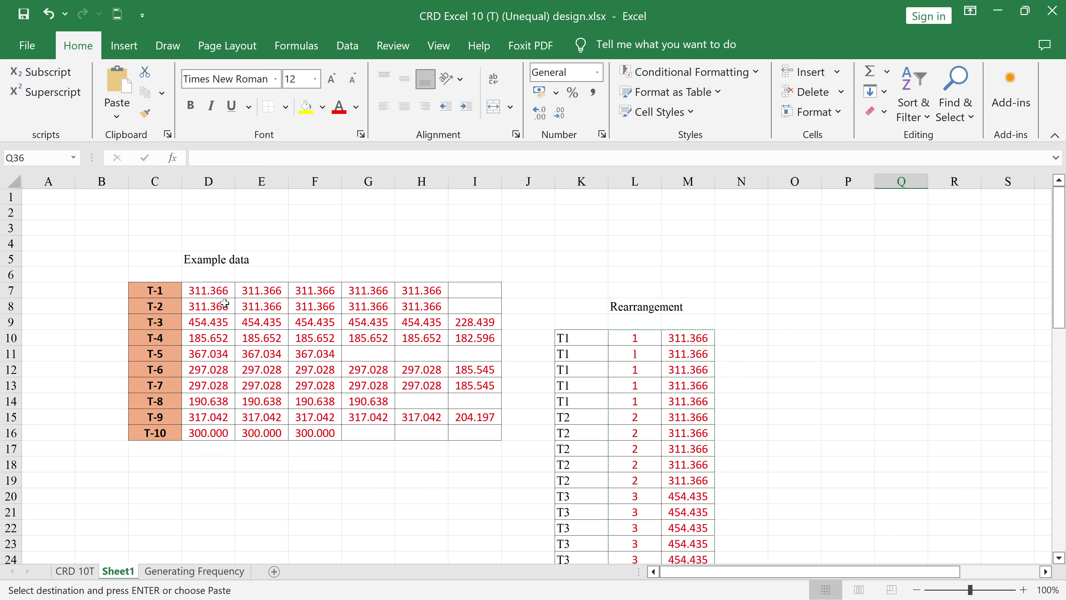
{"action": "left_click_drag", "start_coordinate": [215, 294], "coordinate": [423, 296]}
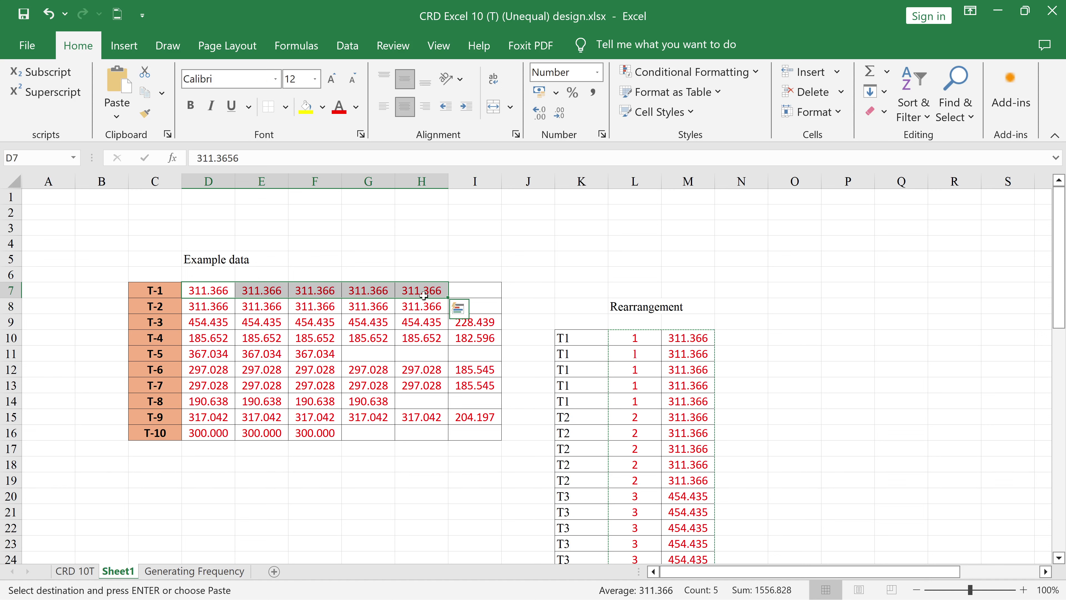
{"action": "left_click_drag", "start_coordinate": [200, 309], "coordinate": [434, 306]}
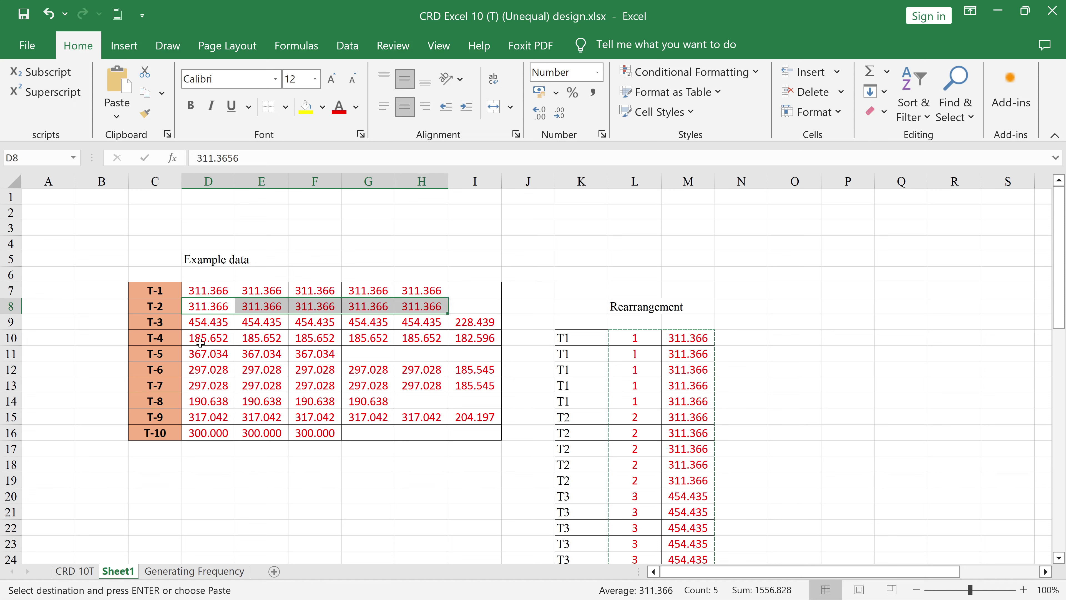
{"action": "left_click_drag", "start_coordinate": [192, 323], "coordinate": [475, 322]}
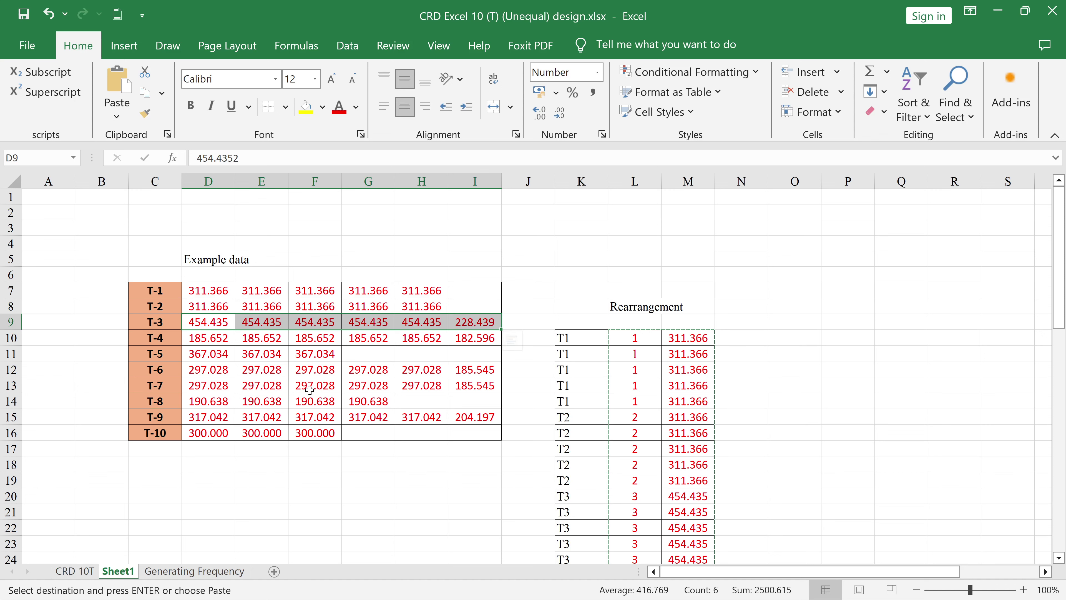
{"action": "left_click_drag", "start_coordinate": [196, 354], "coordinate": [292, 355]}
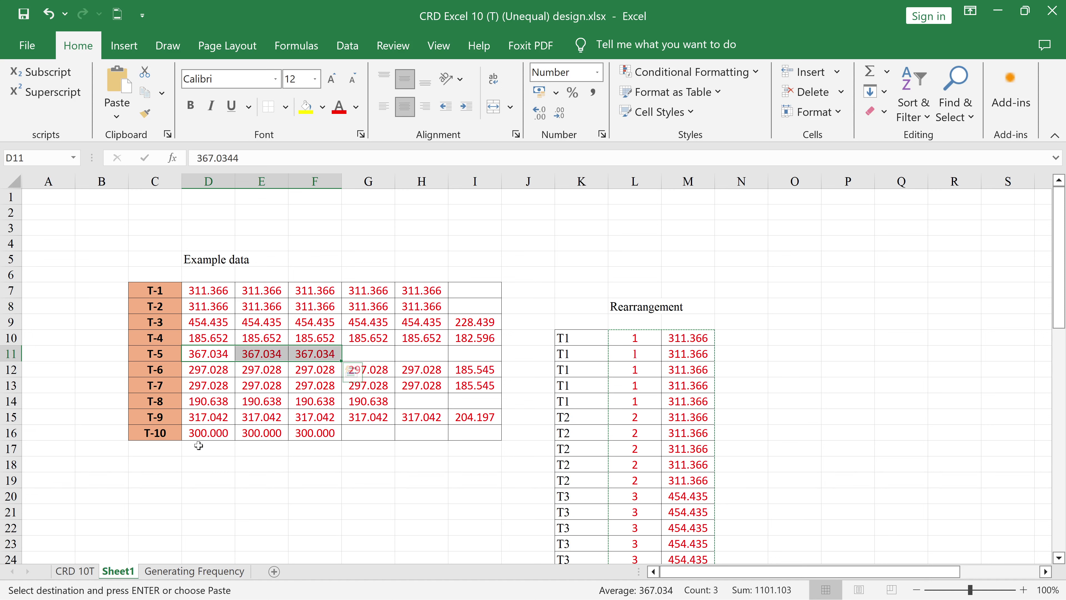
{"action": "left_click", "coordinate": [242, 446]}
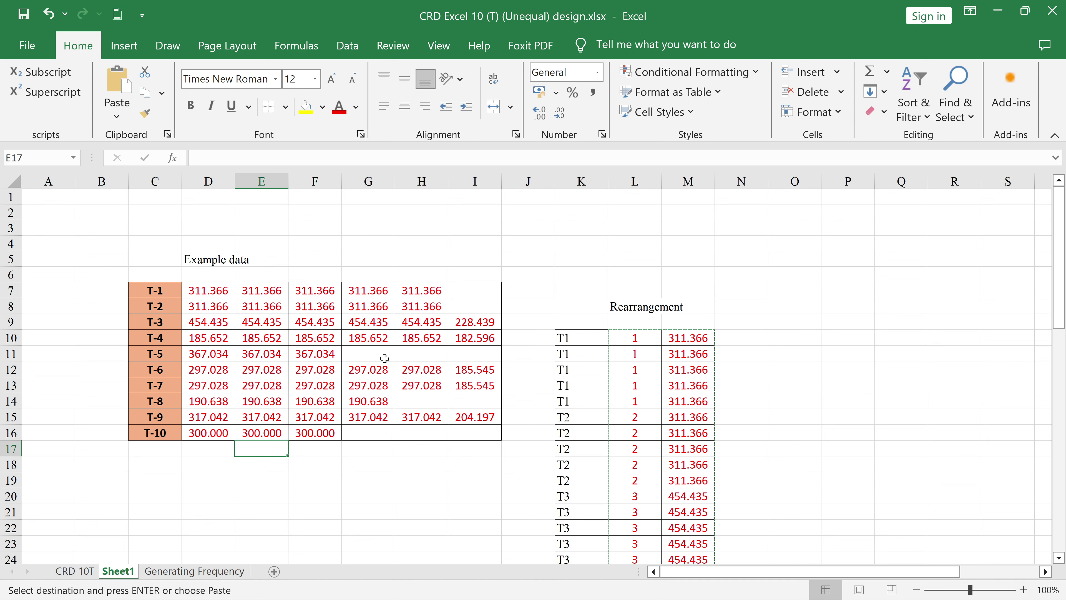
Step: Copy the example observations in D7:I16 of Sheet1 and paste them as values into the CRD 10T observation table starting at E12
{"action": "scroll", "coordinate": [436, 381], "scroll_direction": "down", "scroll_amount": 1}
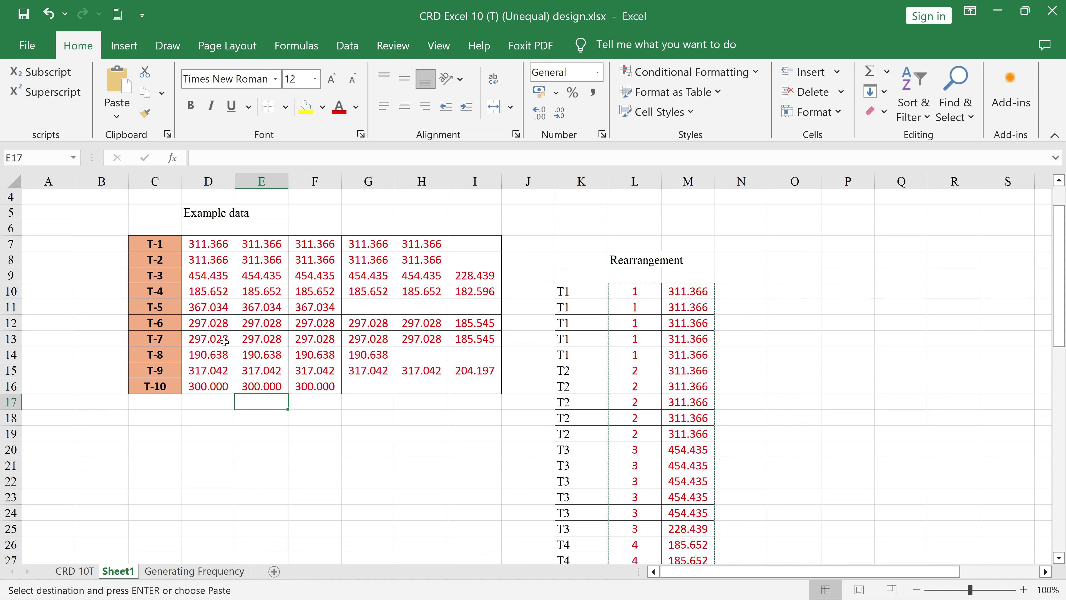
{"action": "left_click_drag", "start_coordinate": [222, 247], "coordinate": [478, 389]}
{"action": "right_click", "coordinate": [425, 337]}
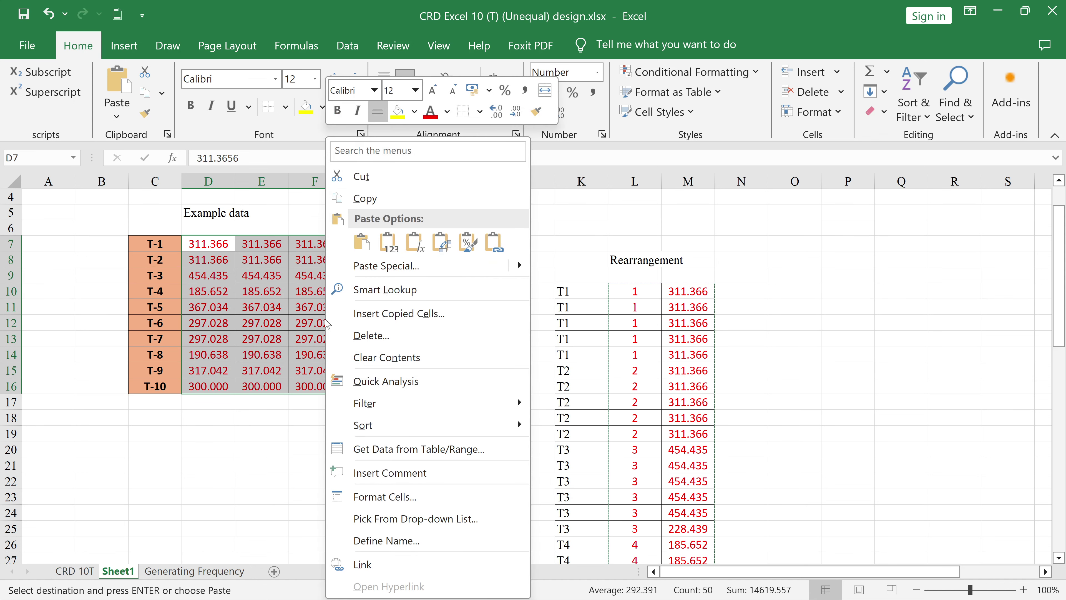
{"action": "left_click", "coordinate": [355, 204]}
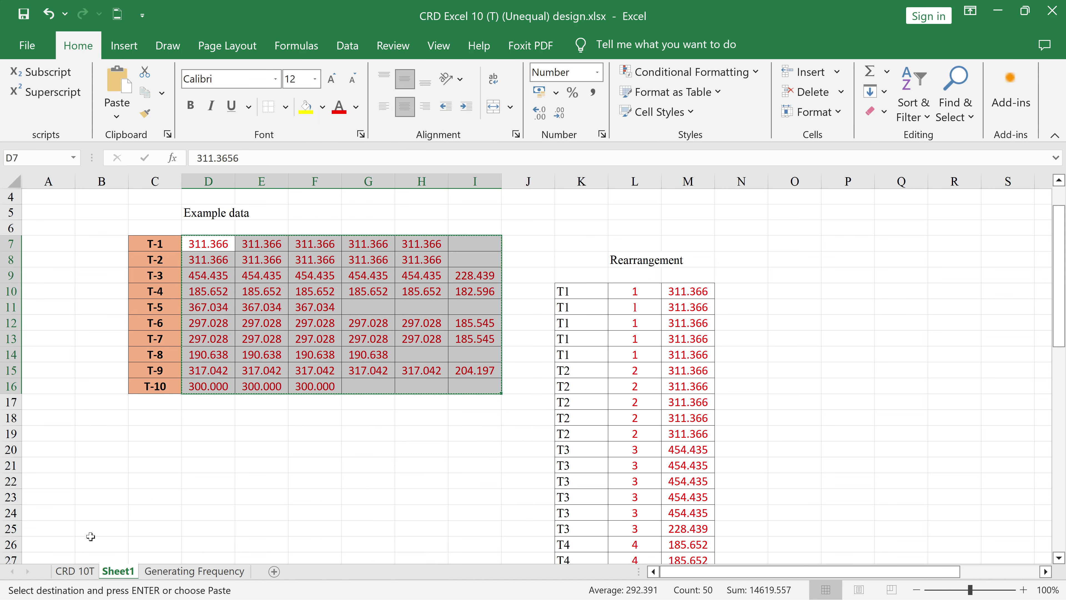
{"action": "left_click", "coordinate": [75, 571]}
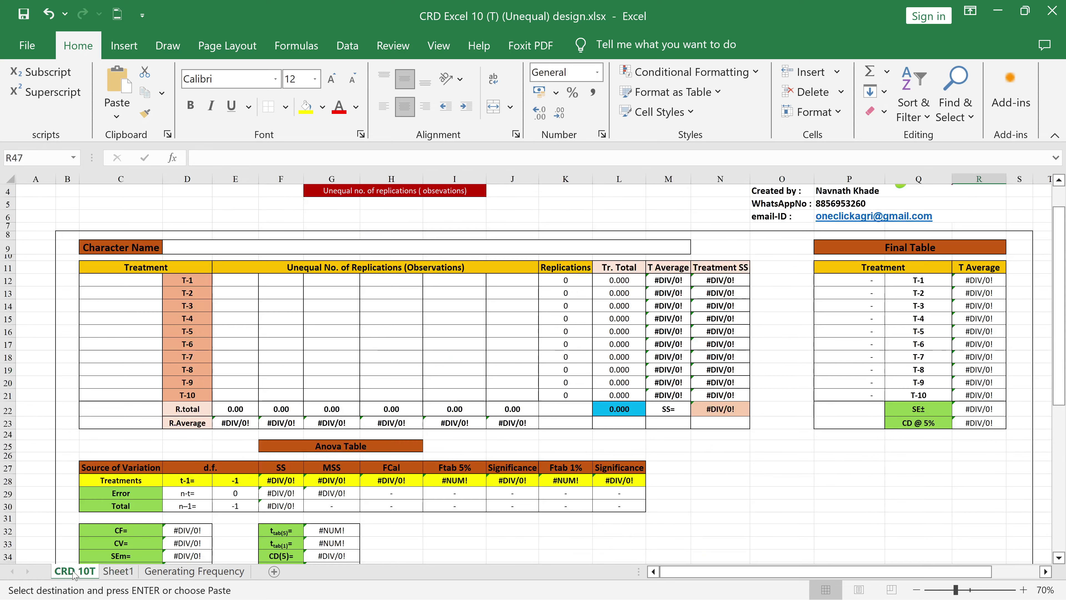
{"action": "left_click", "coordinate": [235, 281]}
{"action": "right_click", "coordinate": [236, 281]}
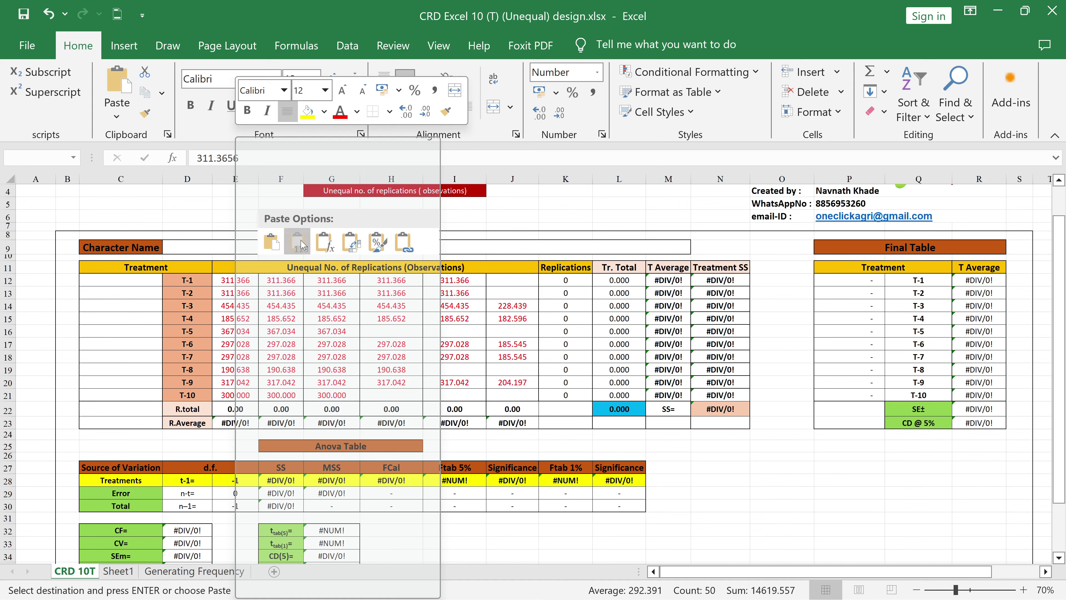
{"action": "left_click", "coordinate": [299, 241]}
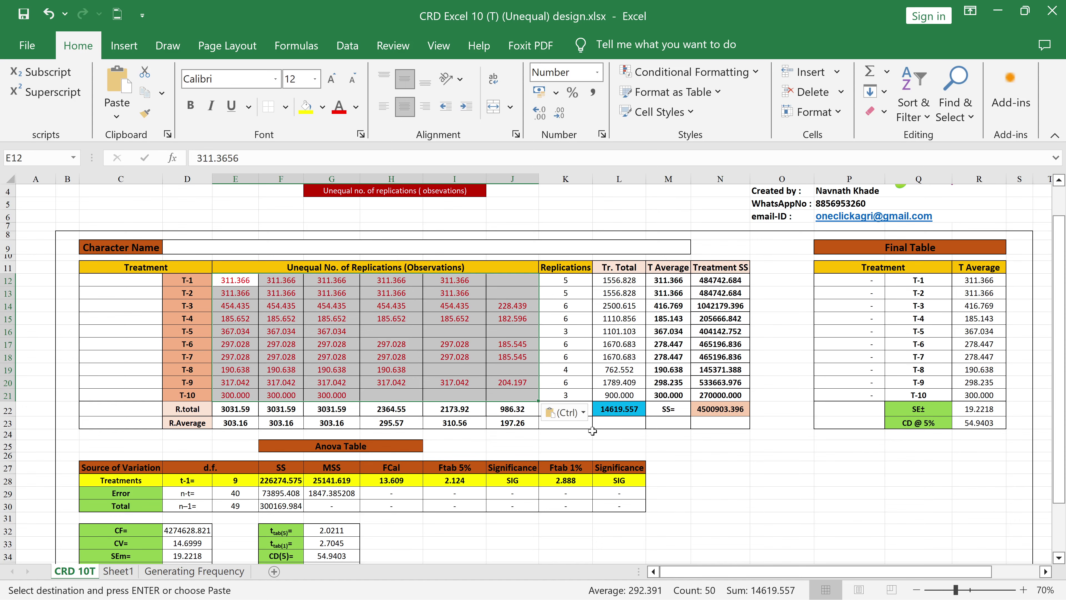
Step: Review the calculated ANOVA table, CV, SEm and CD values, and the Final Table on the CRD 10T sheet
{"action": "scroll", "coordinate": [582, 432], "scroll_direction": "down", "scroll_amount": 2}
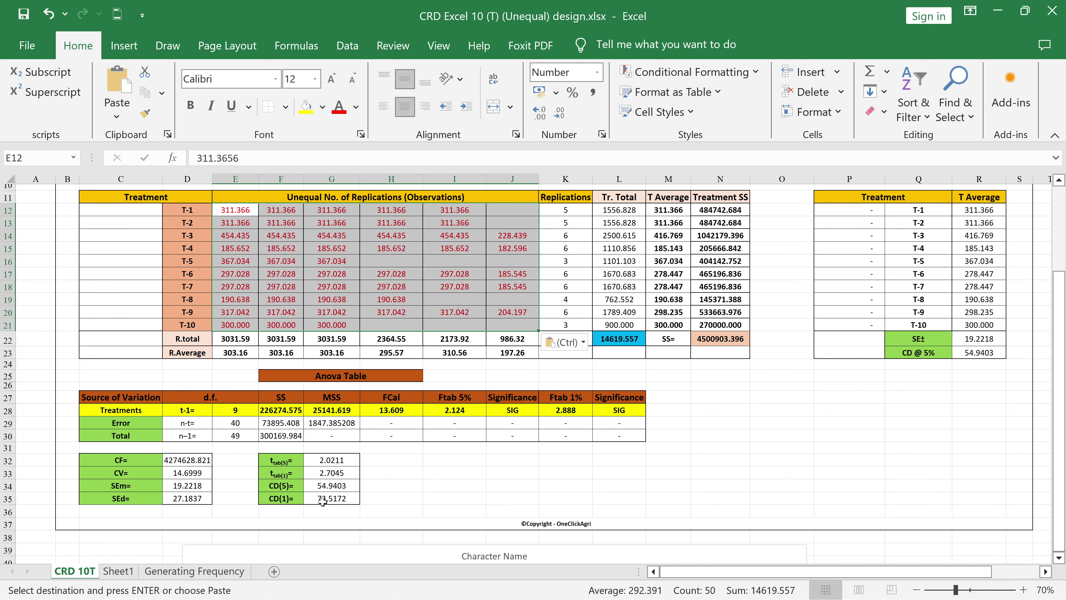
{"action": "scroll", "coordinate": [323, 500], "scroll_direction": "up", "scroll_amount": 1}
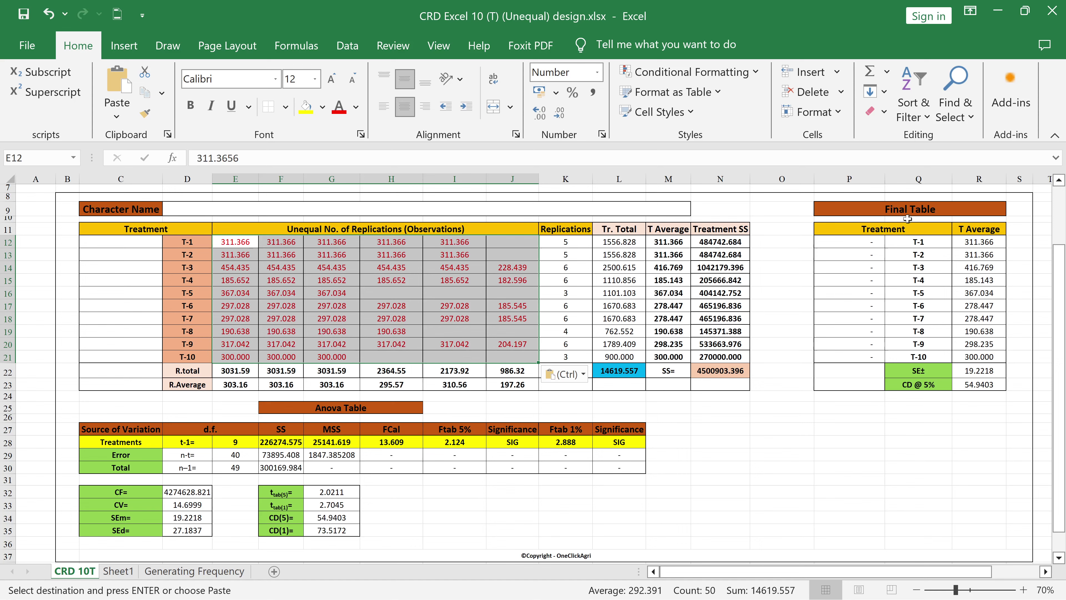
{"action": "scroll", "coordinate": [891, 309], "scroll_direction": "right", "scroll_amount": 3}
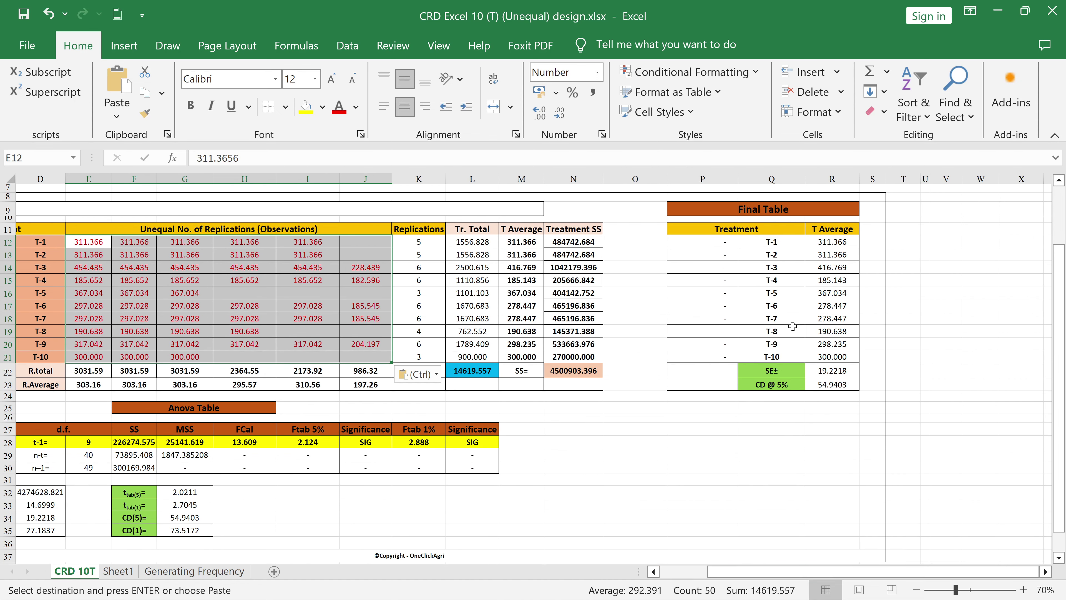
{"action": "left_click", "coordinate": [714, 443]}
{"action": "left_click_drag", "start_coordinate": [890, 571], "coordinate": [842, 572]}
Step: Examine the treatment bar chart below the results, including its title and vertical axis title, against the Character Name field
{"action": "scroll", "coordinate": [572, 390], "scroll_direction": "down", "scroll_amount": 8}
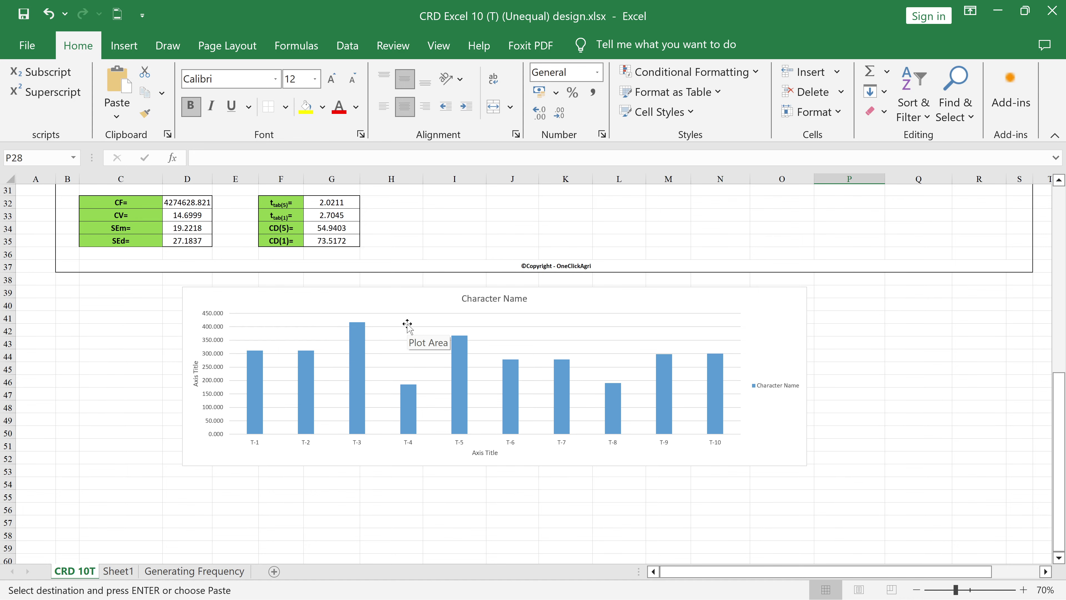
{"action": "scroll", "coordinate": [408, 326], "scroll_direction": "up", "scroll_amount": 10}
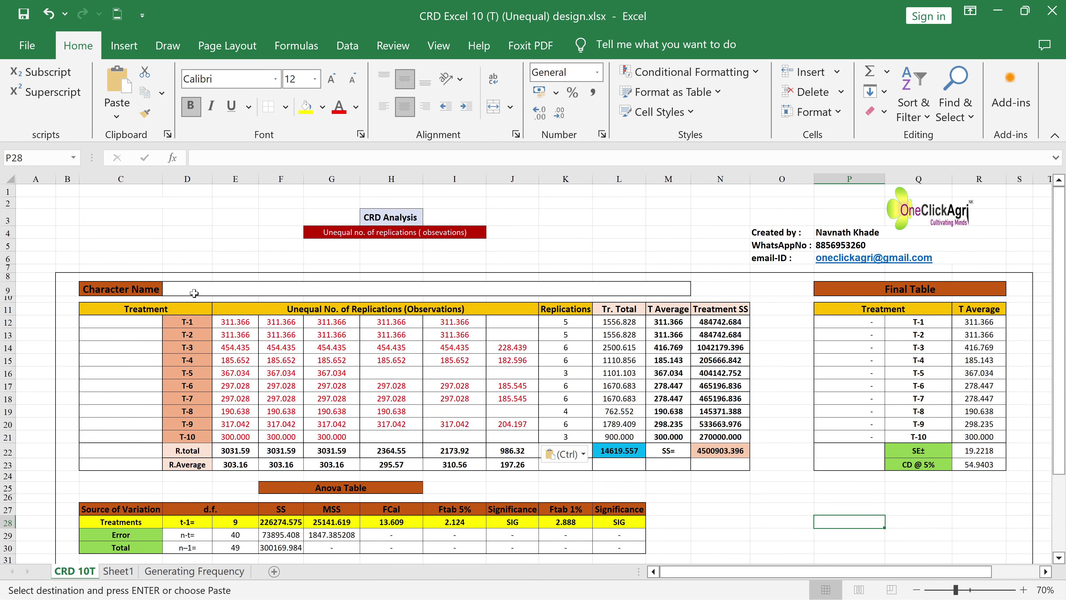
{"action": "scroll", "coordinate": [429, 293], "scroll_direction": "down", "scroll_amount": 9}
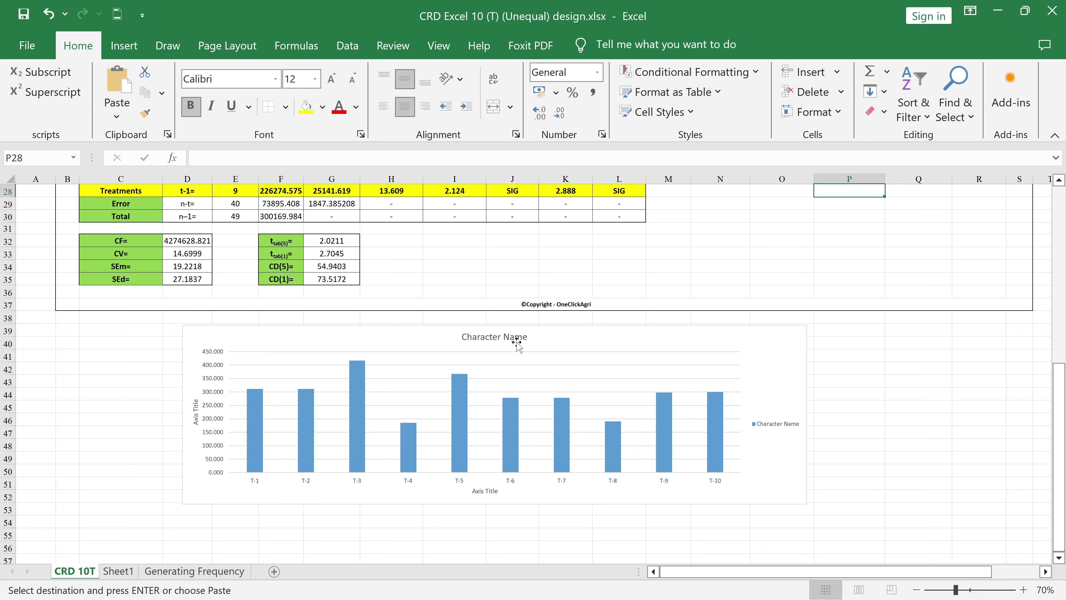
{"action": "left_click", "coordinate": [195, 418]}
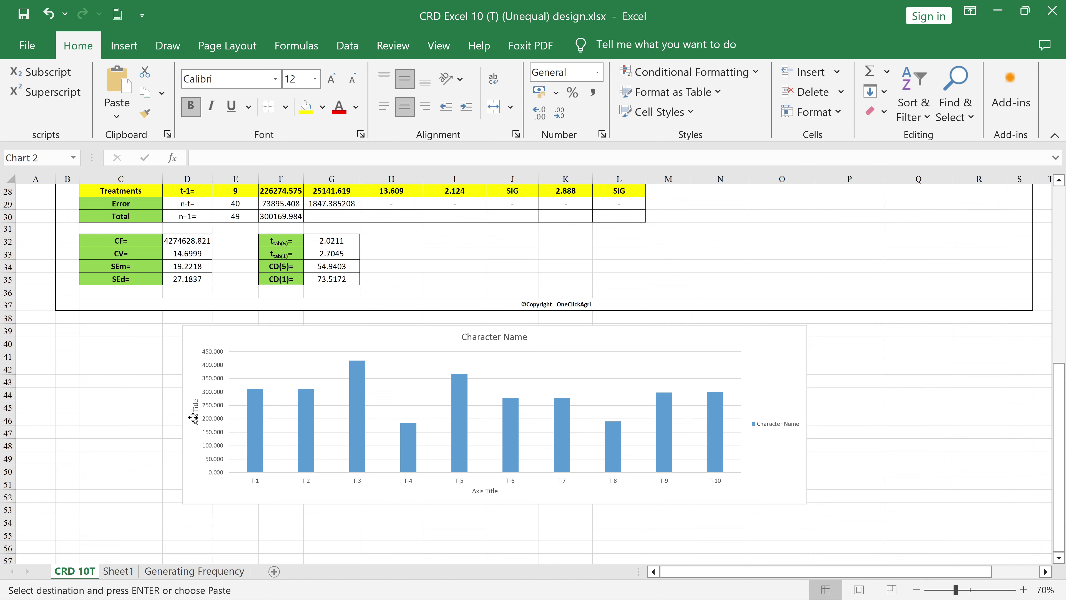
{"action": "left_click", "coordinate": [195, 416]}
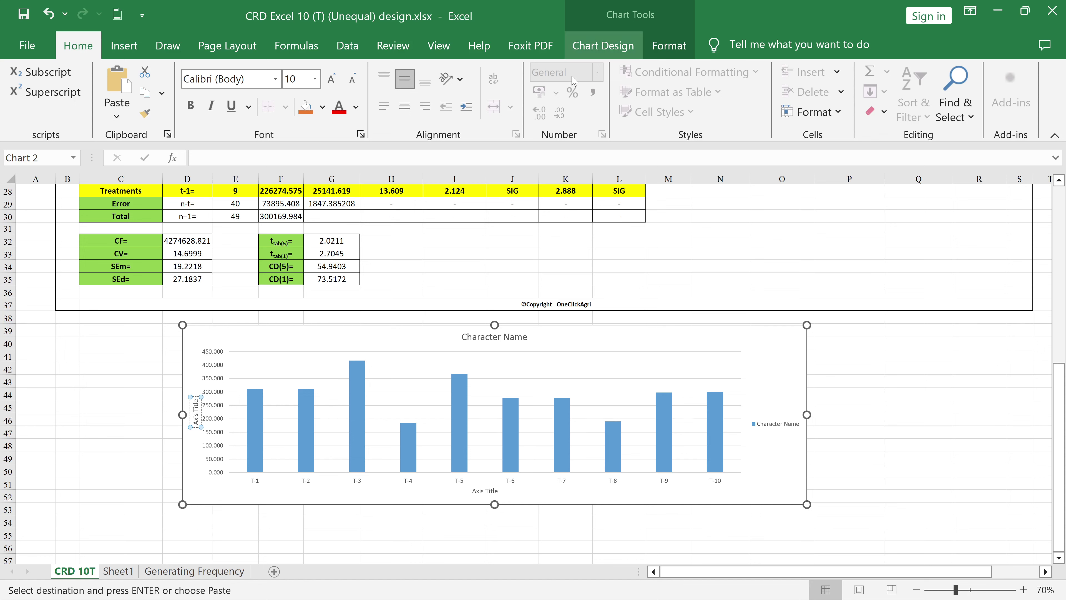
{"action": "left_click", "coordinate": [120, 432]}
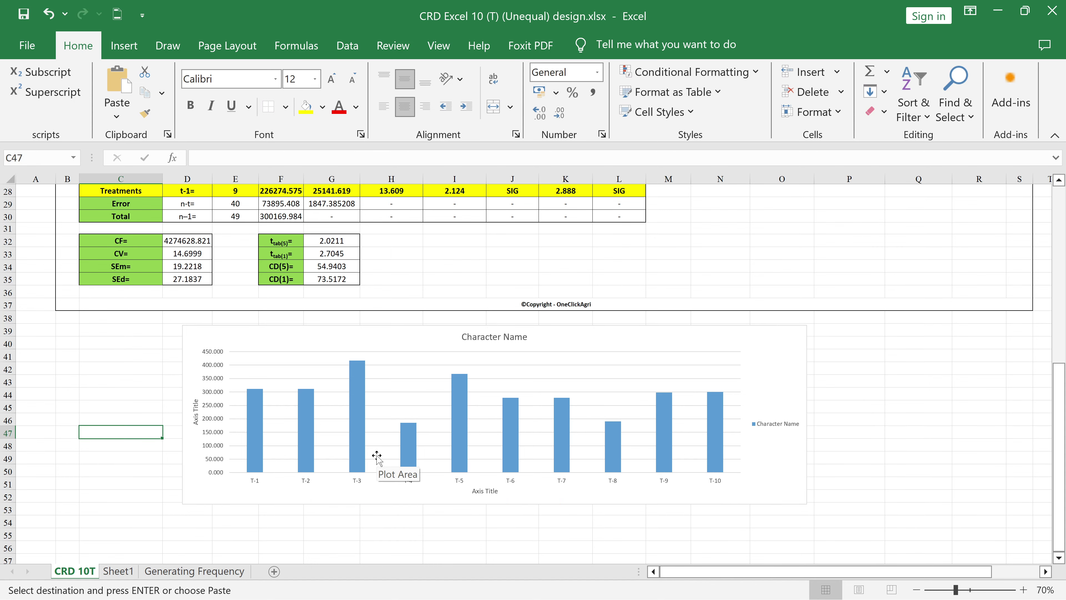
{"action": "scroll", "coordinate": [377, 456], "scroll_direction": "up", "scroll_amount": 1}
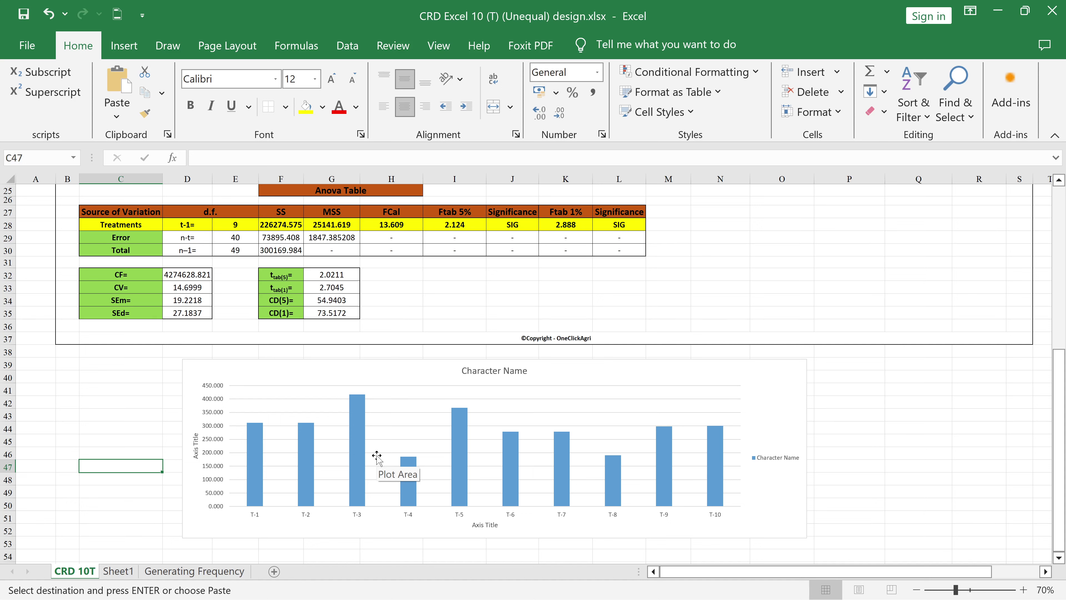
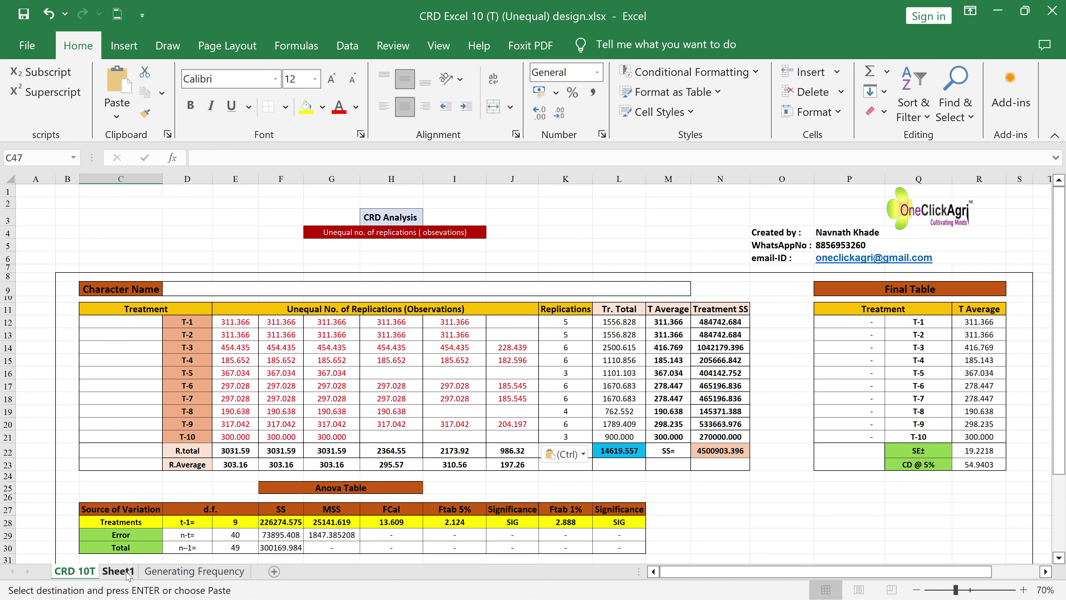
Step: Return to Sheet1 and examine how the example data is rearranged into treatment label, treatment number and observation columns
{"action": "left_click", "coordinate": [118, 571]}
{"action": "left_click", "coordinate": [348, 438]}
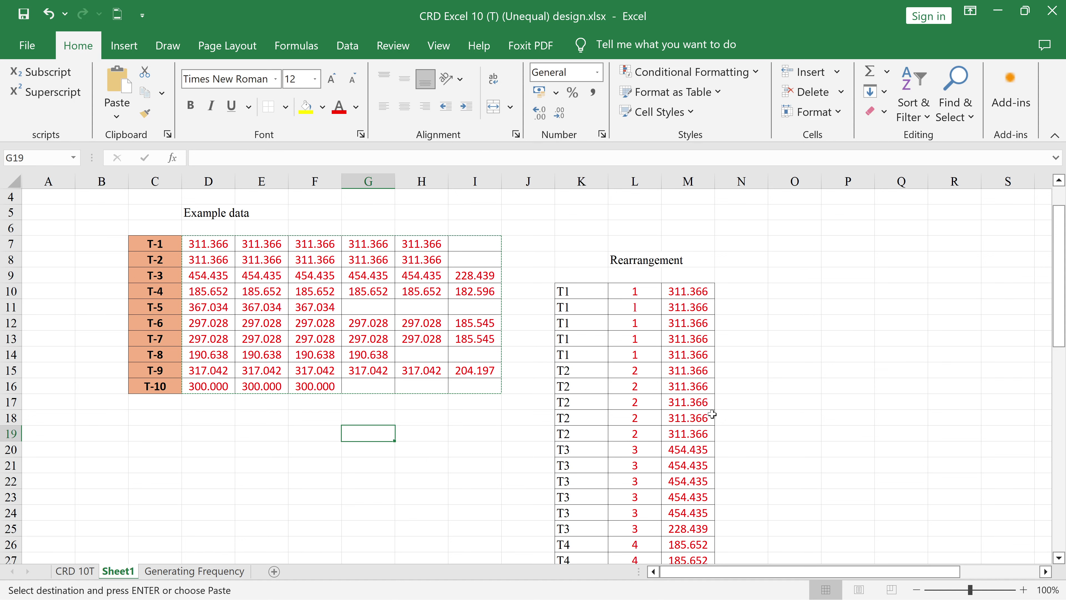
{"action": "scroll", "coordinate": [696, 450], "scroll_direction": "down", "scroll_amount": 1}
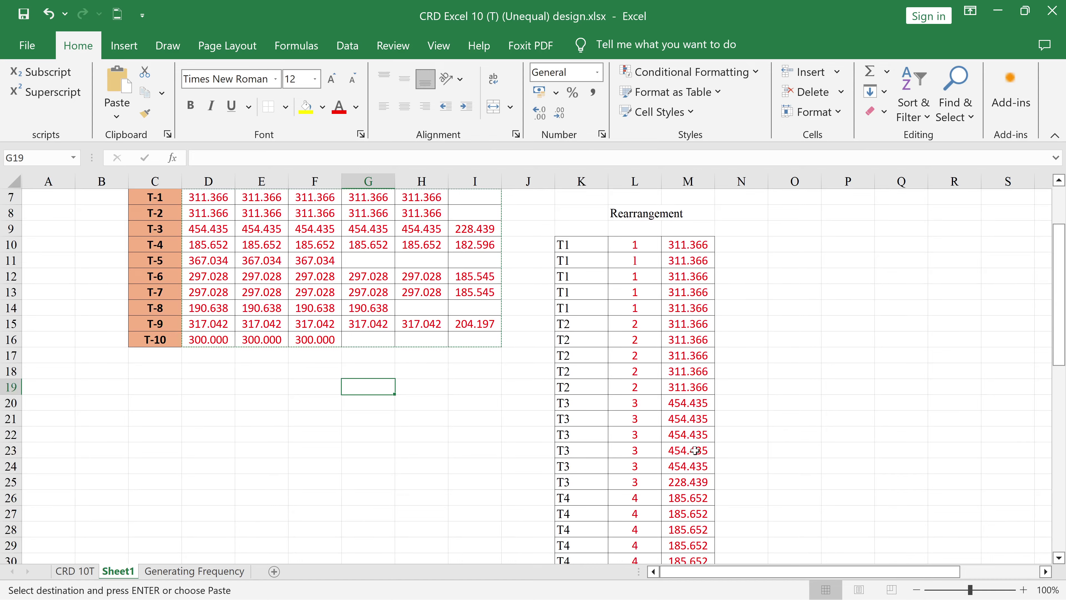
{"action": "scroll", "coordinate": [443, 377], "scroll_direction": "up", "scroll_amount": 1}
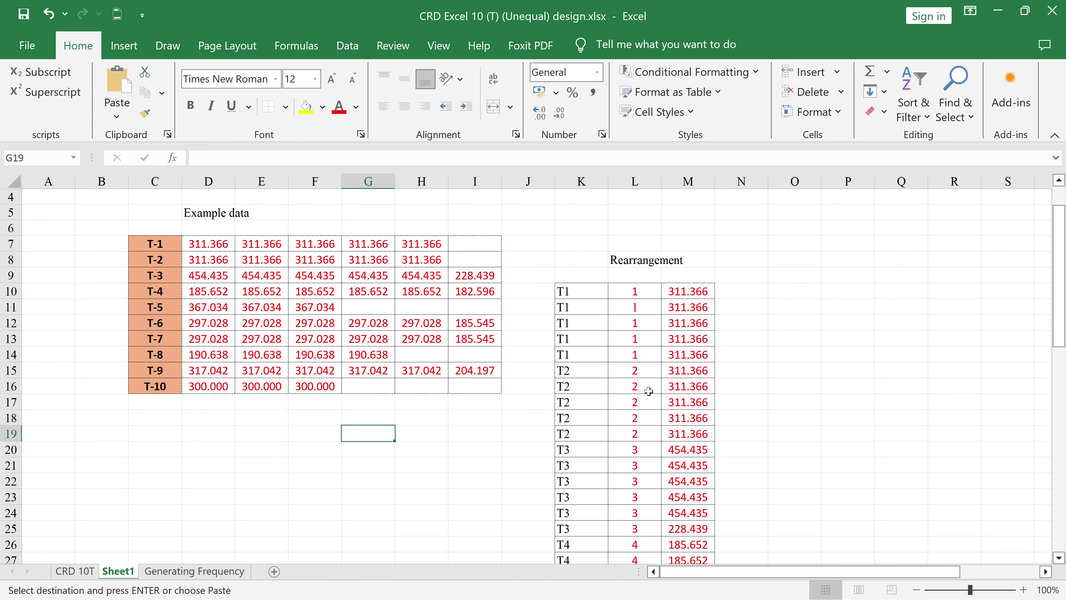
Step: Copy the T-1 observations in D7:H7 and paste them transposed down column O starting at O10
{"action": "scroll", "coordinate": [626, 402], "scroll_direction": "down", "scroll_amount": 4}
{"action": "scroll", "coordinate": [624, 499], "scroll_direction": "down", "scroll_amount": 1}
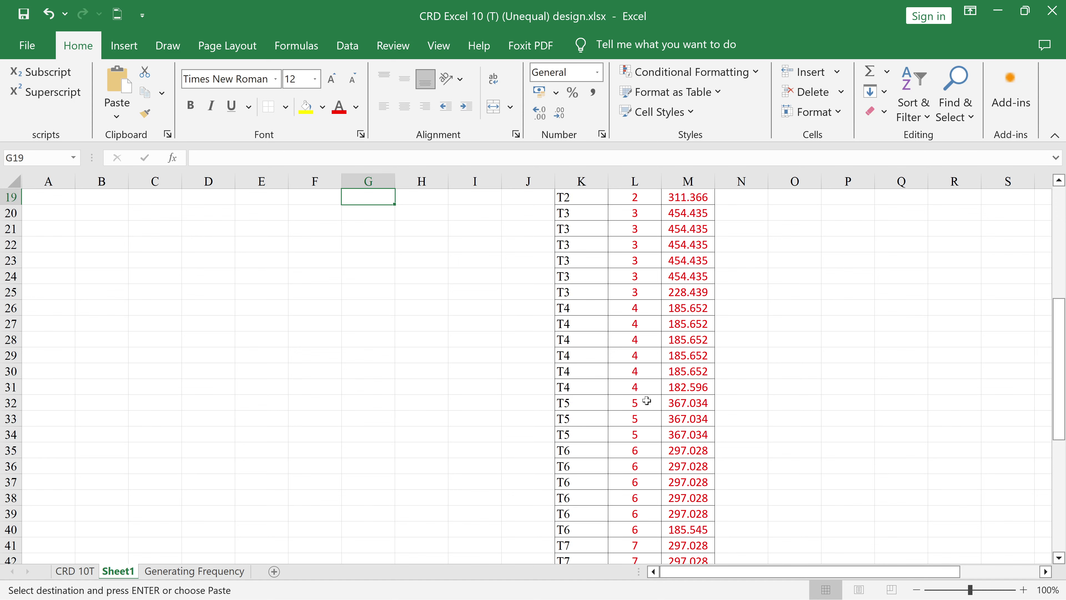
{"action": "scroll", "coordinate": [644, 436], "scroll_direction": "up", "scroll_amount": 5}
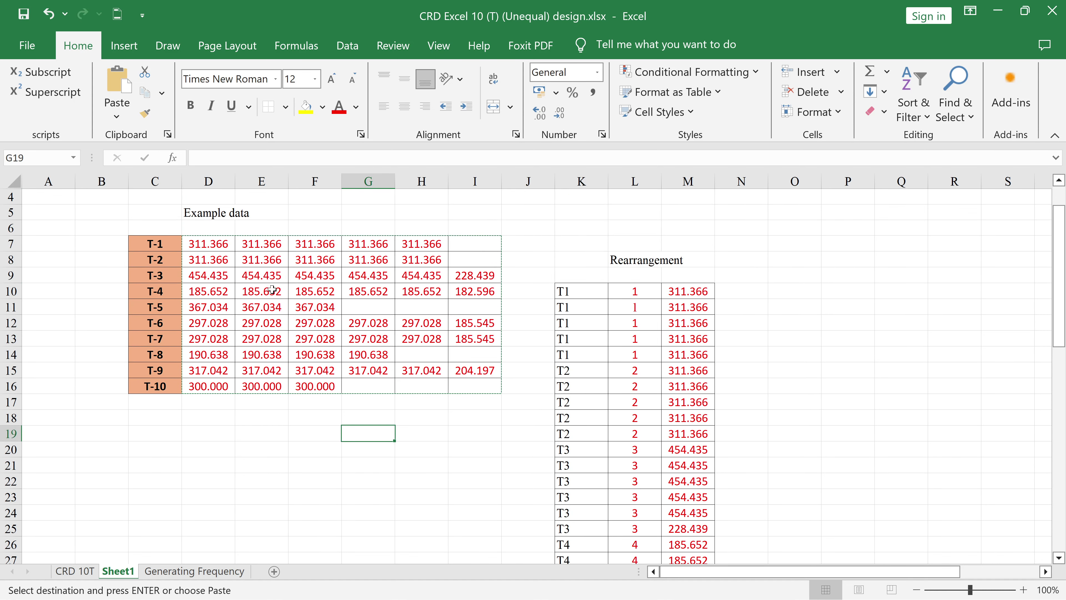
{"action": "left_click_drag", "start_coordinate": [216, 250], "coordinate": [411, 245]}
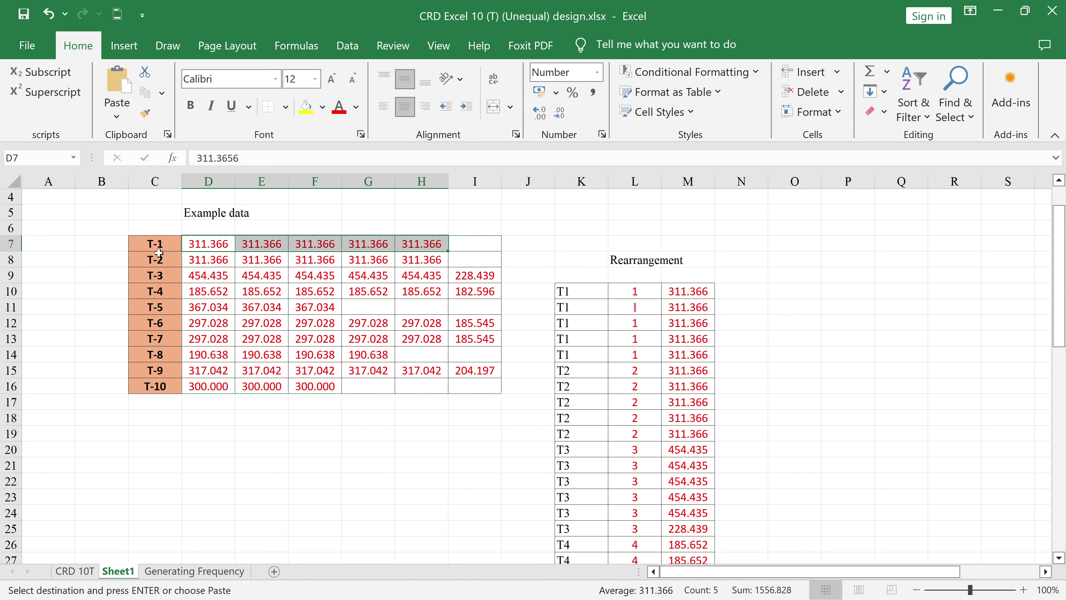
{"action": "right_click", "coordinate": [225, 244]}
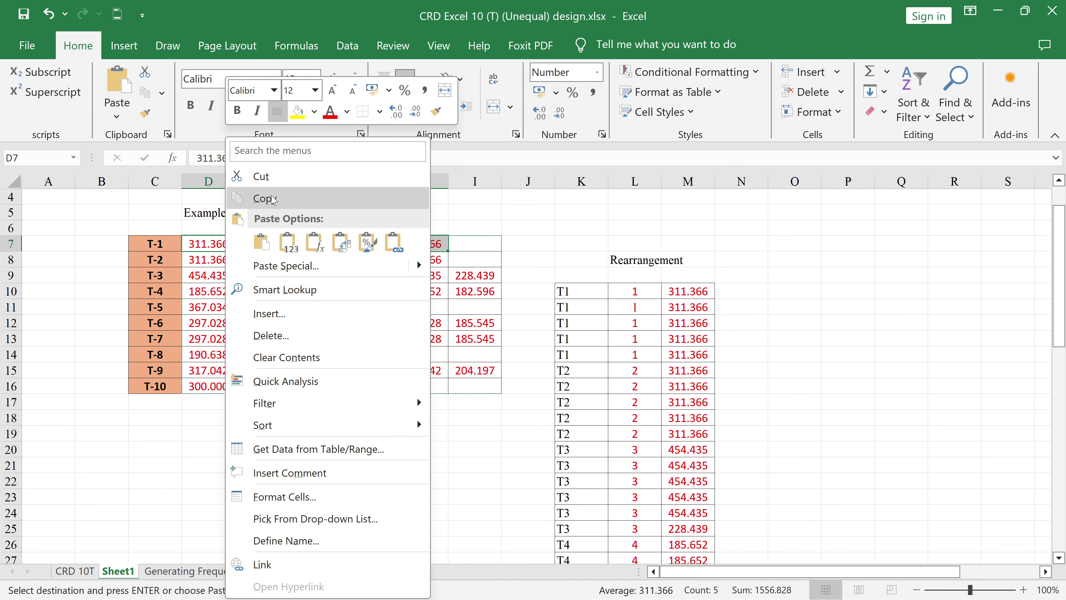
{"action": "left_click", "coordinate": [272, 199]}
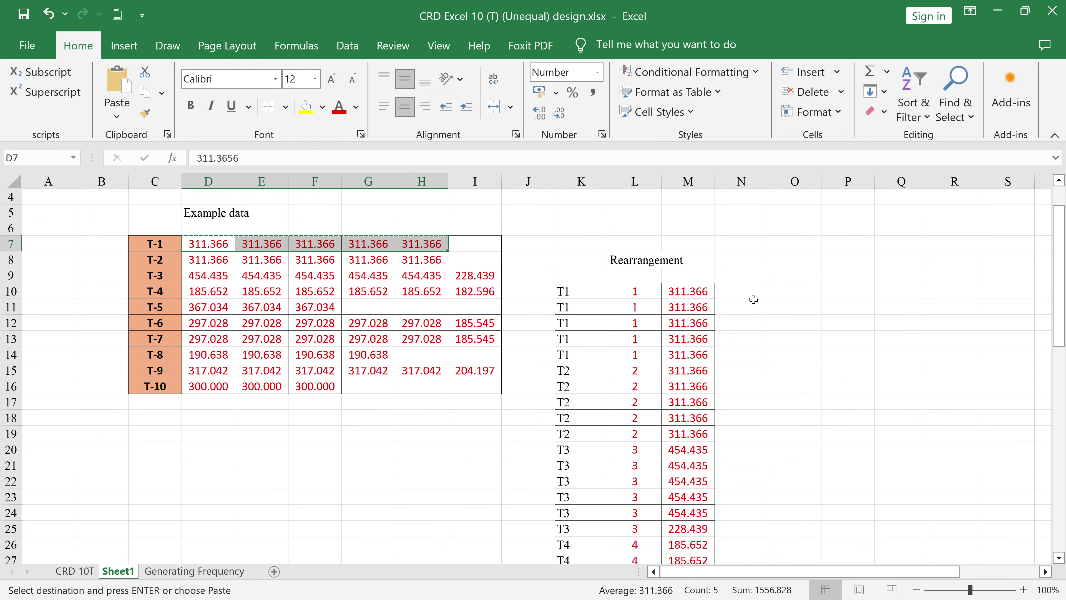
{"action": "left_click", "coordinate": [799, 290]}
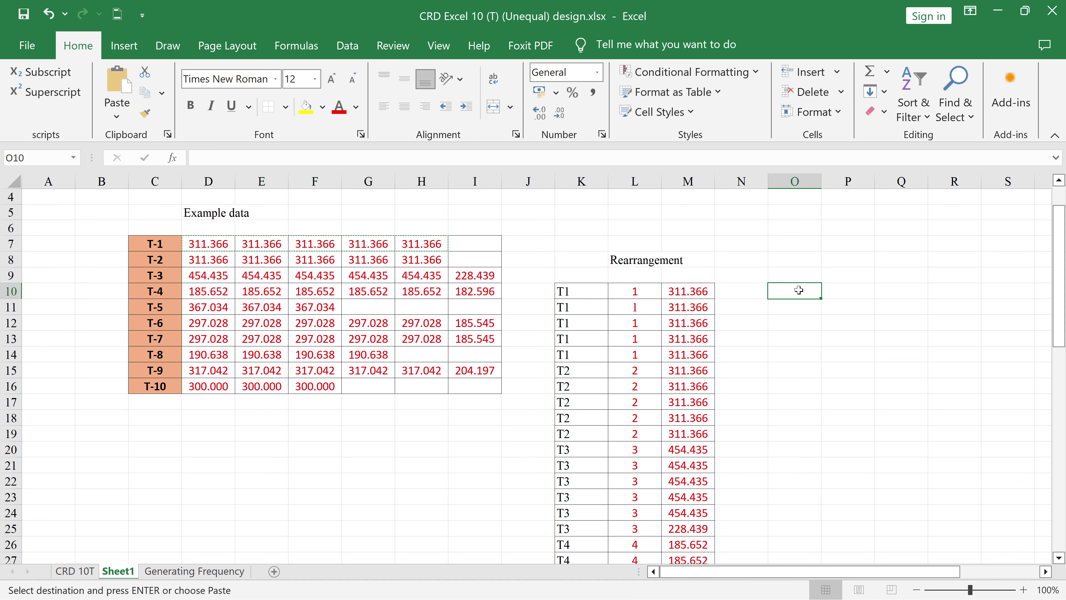
{"action": "right_click", "coordinate": [800, 291]}
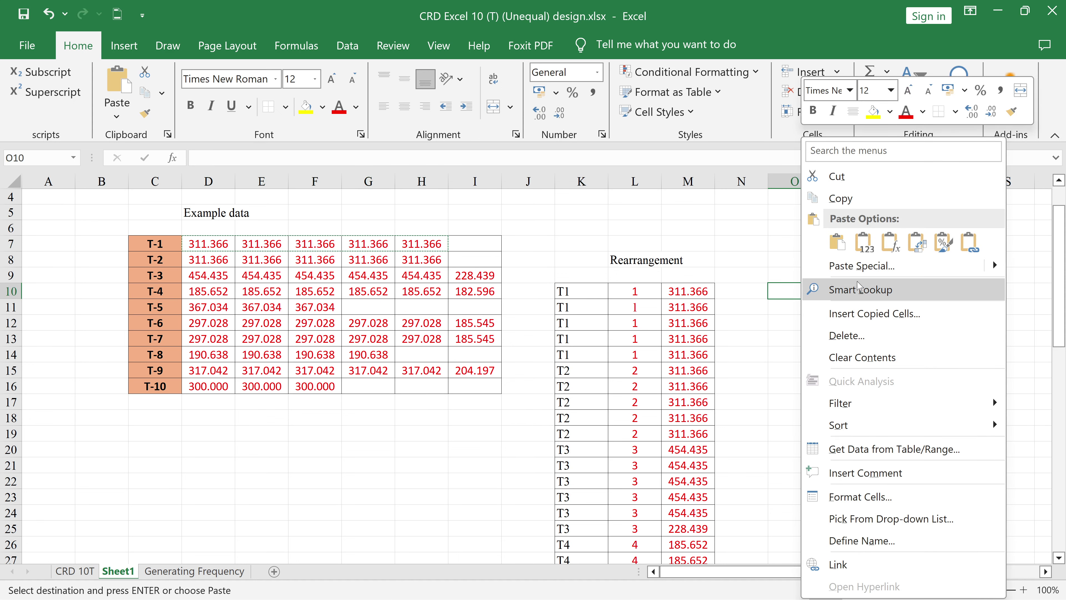
{"action": "left_click", "coordinate": [920, 244]}
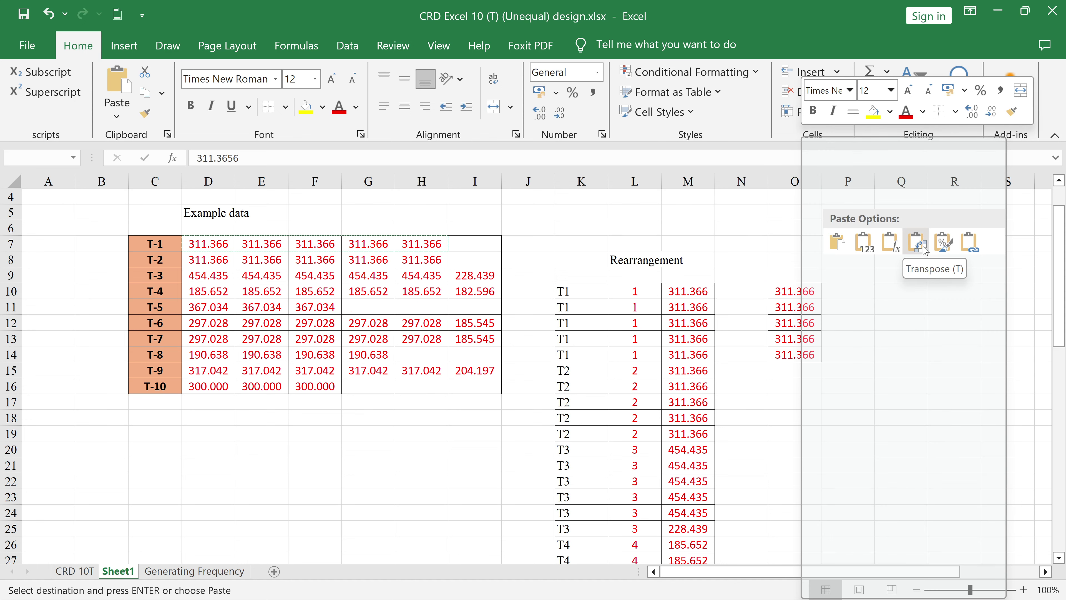
{"action": "left_click", "coordinate": [919, 244]}
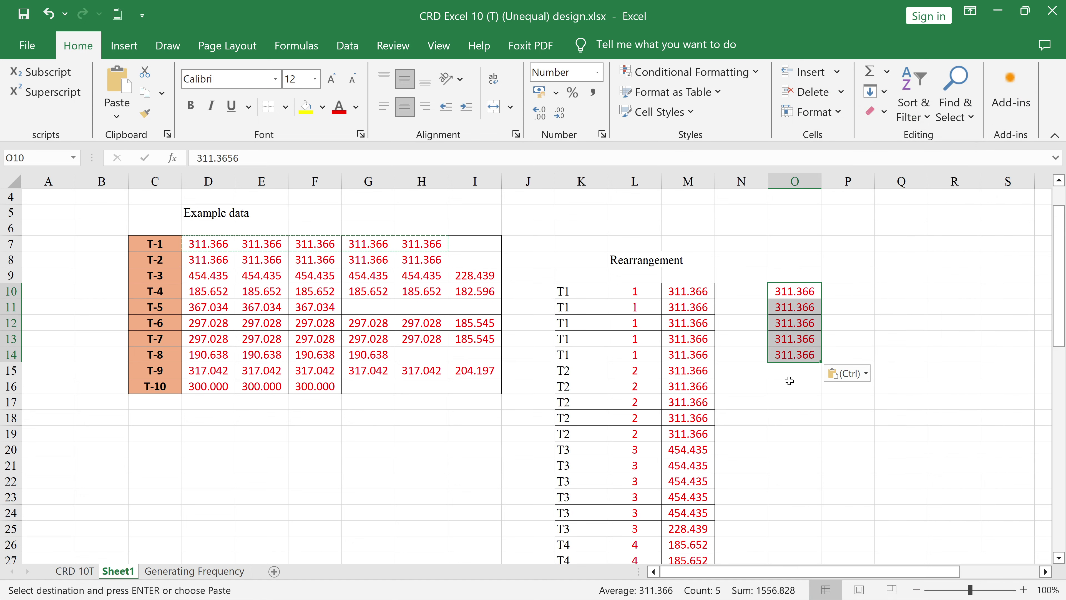
Step: Clear the transposed trial values from cells O10:O15
{"action": "left_click", "coordinate": [803, 427]}
{"action": "left_click_drag", "start_coordinate": [802, 297], "coordinate": [800, 364]}
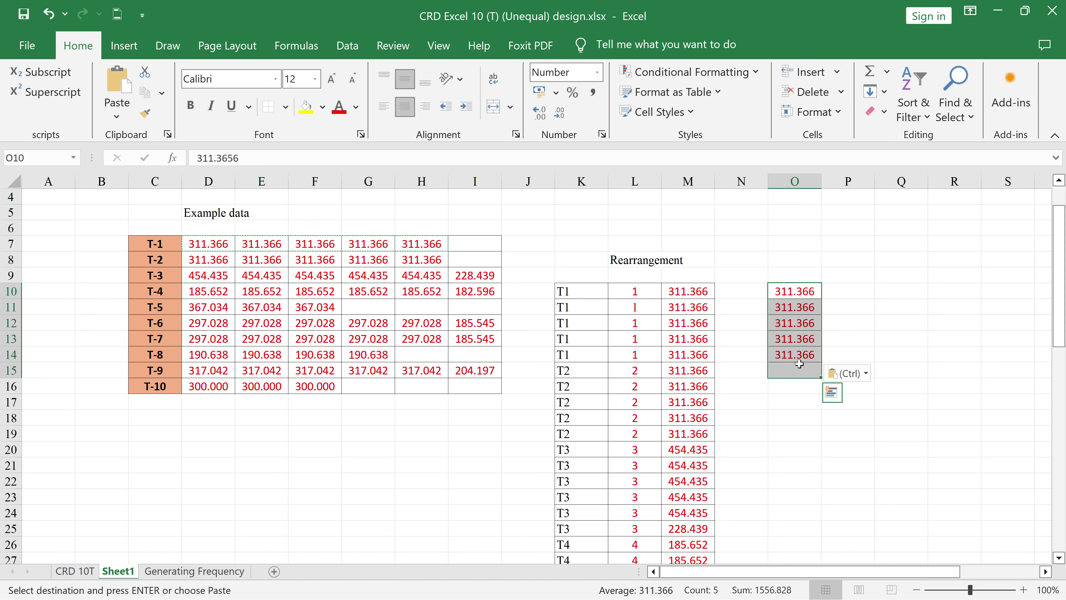
{"action": "key", "text": "Delete"}
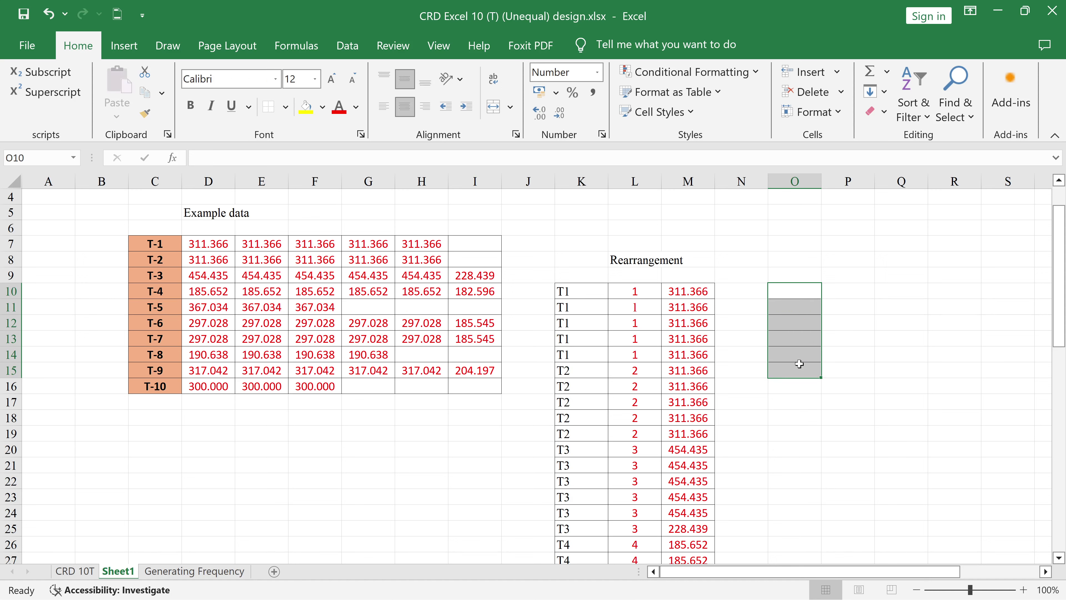
{"action": "left_click", "coordinate": [817, 445]}
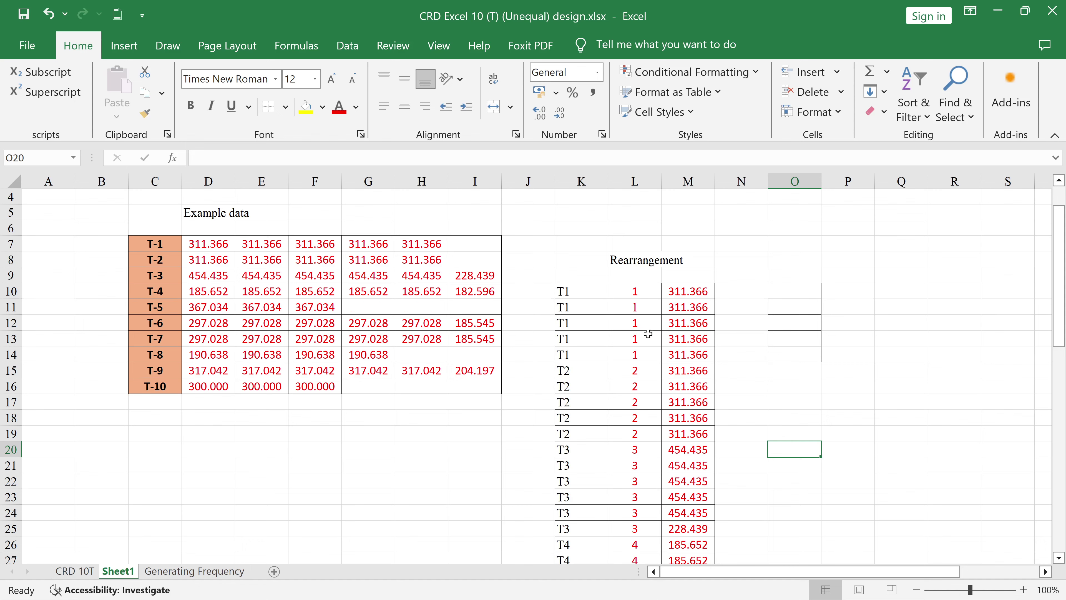
Step: Copy all treatment numbers and observations of the rearranged data in columns L and M, starting at L10
{"action": "scroll", "coordinate": [612, 325], "scroll_direction": "down", "scroll_amount": 1}
{"action": "scroll", "coordinate": [611, 324], "scroll_direction": "down", "scroll_amount": 1}
{"action": "scroll", "coordinate": [631, 326], "scroll_direction": "up", "scroll_amount": 2}
{"action": "left_click_drag", "start_coordinate": [636, 292], "coordinate": [680, 527]}
{"action": "scroll", "coordinate": [630, 438], "scroll_direction": "up", "scroll_amount": 12}
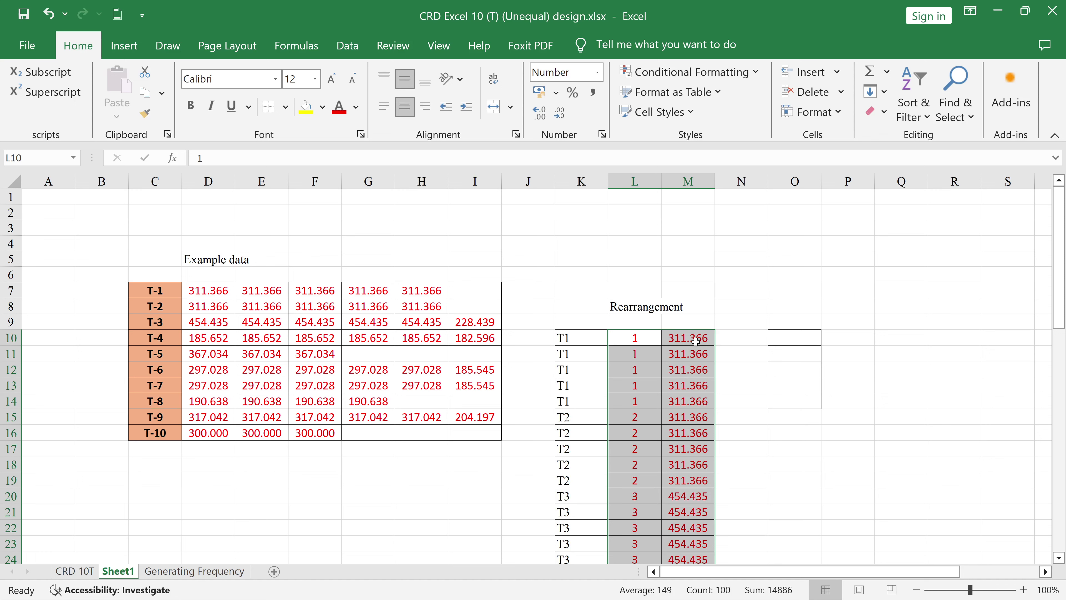
{"action": "right_click", "coordinate": [647, 378]}
{"action": "left_click", "coordinate": [687, 204]}
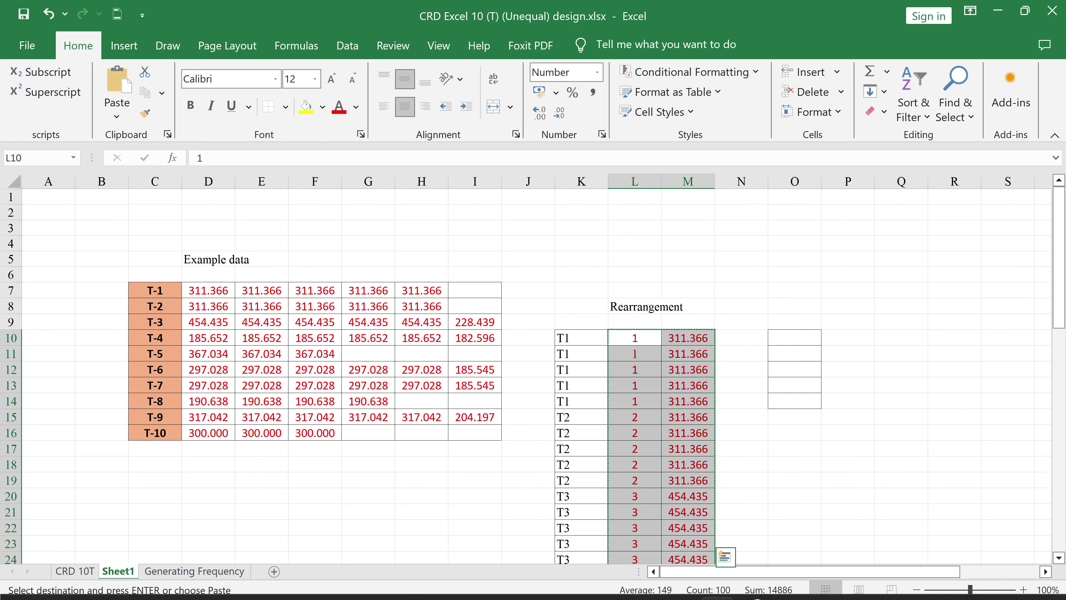
Step: Switch to the OPSTAT home page in the browser and open the Comparing Means analysis
{"action": "left_click", "coordinate": [762, 590]}
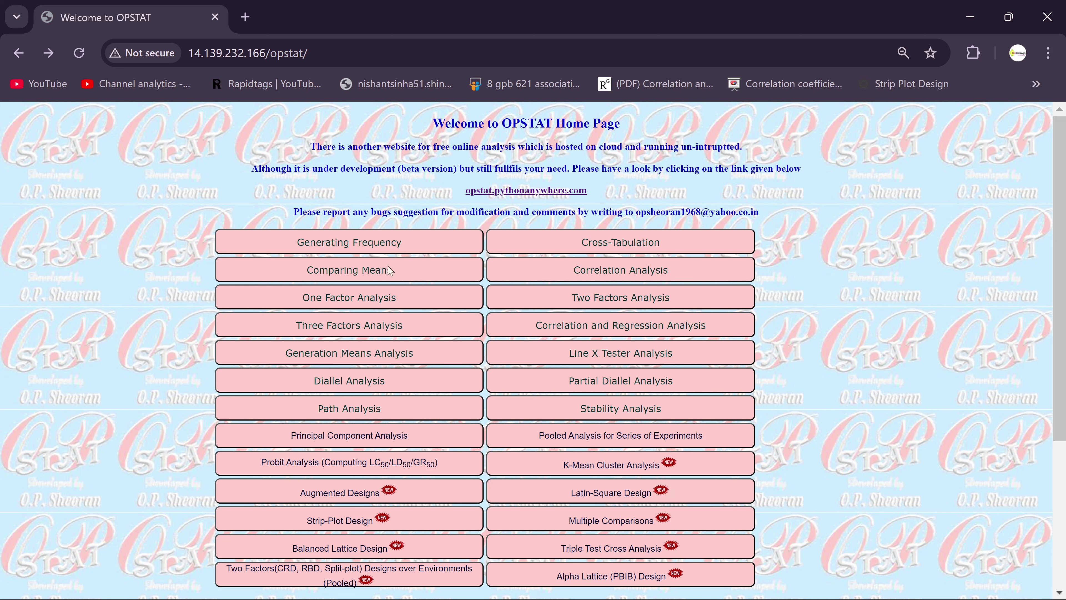
{"action": "left_click", "coordinate": [335, 277]}
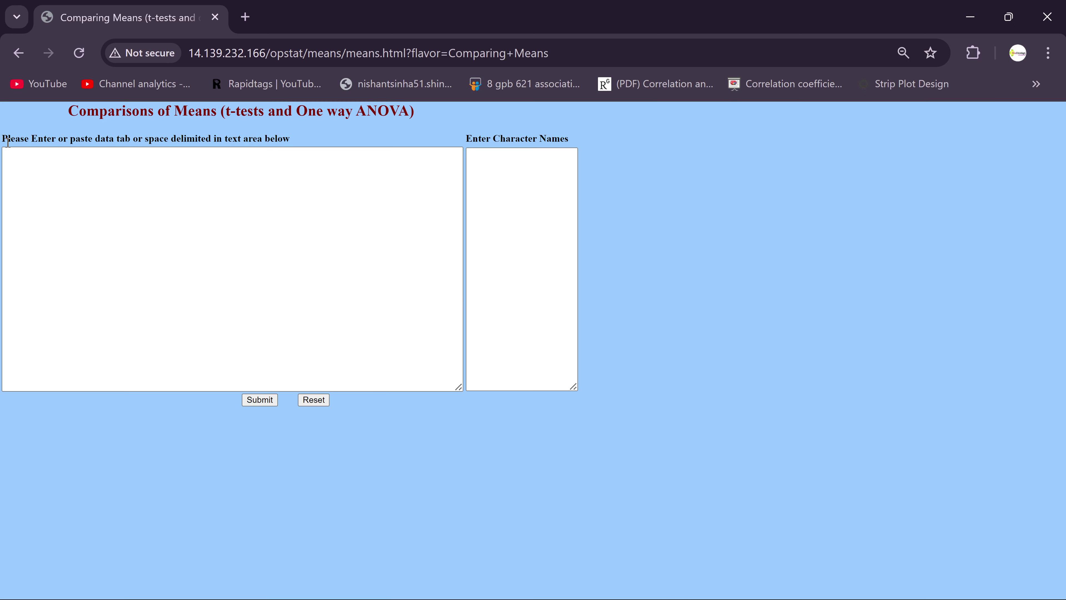
{"action": "left_click", "coordinate": [212, 163]}
{"action": "left_click", "coordinate": [495, 173]}
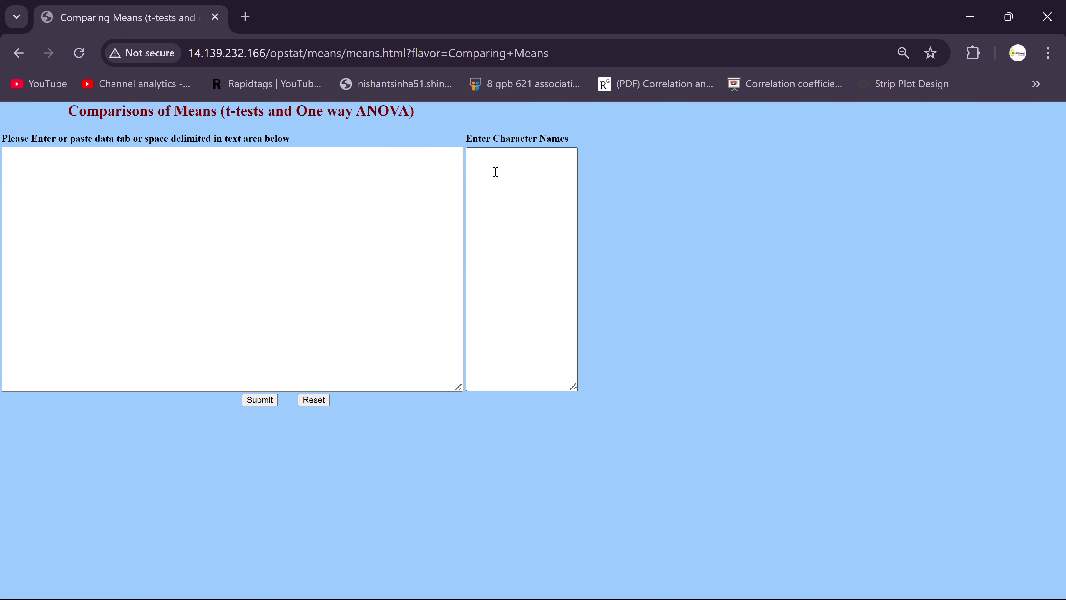
Step: Paste the copied treatment numbers and observations into the data text area and submit them without character names
{"action": "left_click", "coordinate": [55, 157]}
{"action": "right_click", "coordinate": [55, 158]}
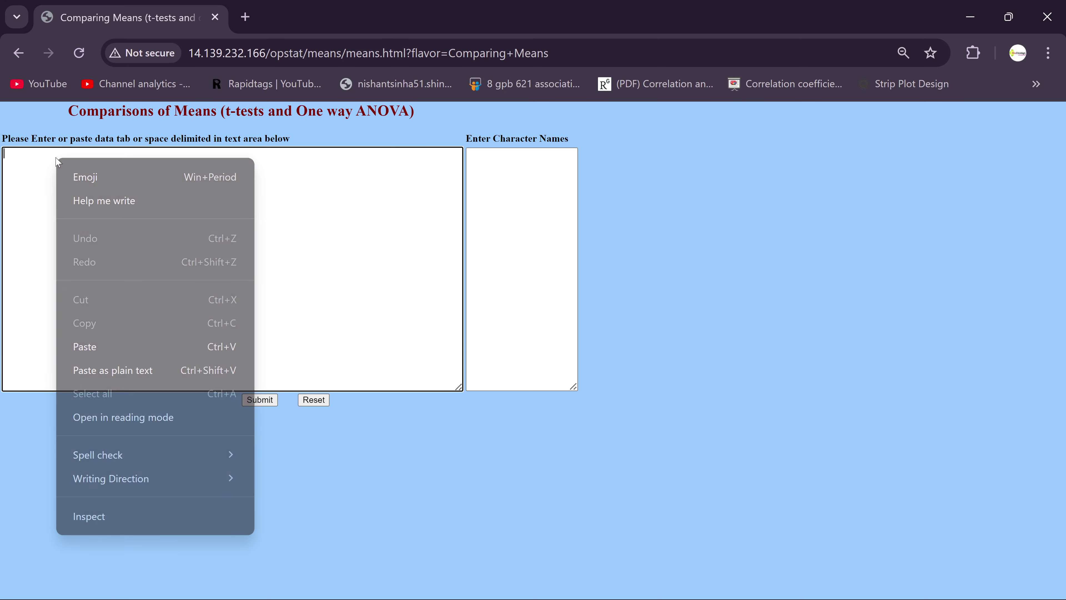
{"action": "left_click", "coordinate": [113, 349]}
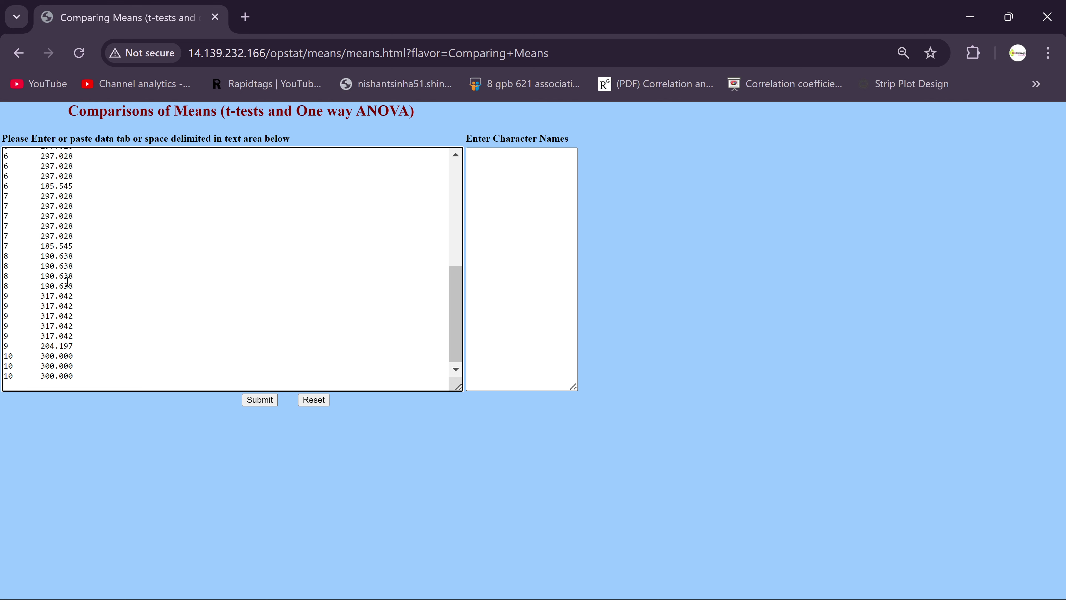
{"action": "scroll", "coordinate": [69, 280], "scroll_direction": "up", "scroll_amount": 10}
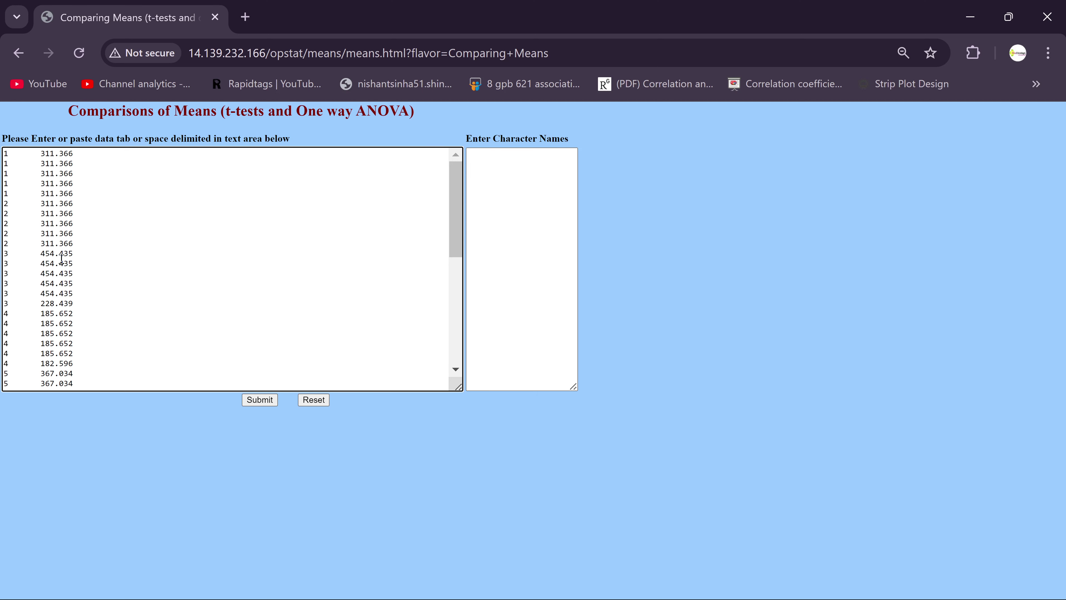
{"action": "left_click", "coordinate": [260, 400]}
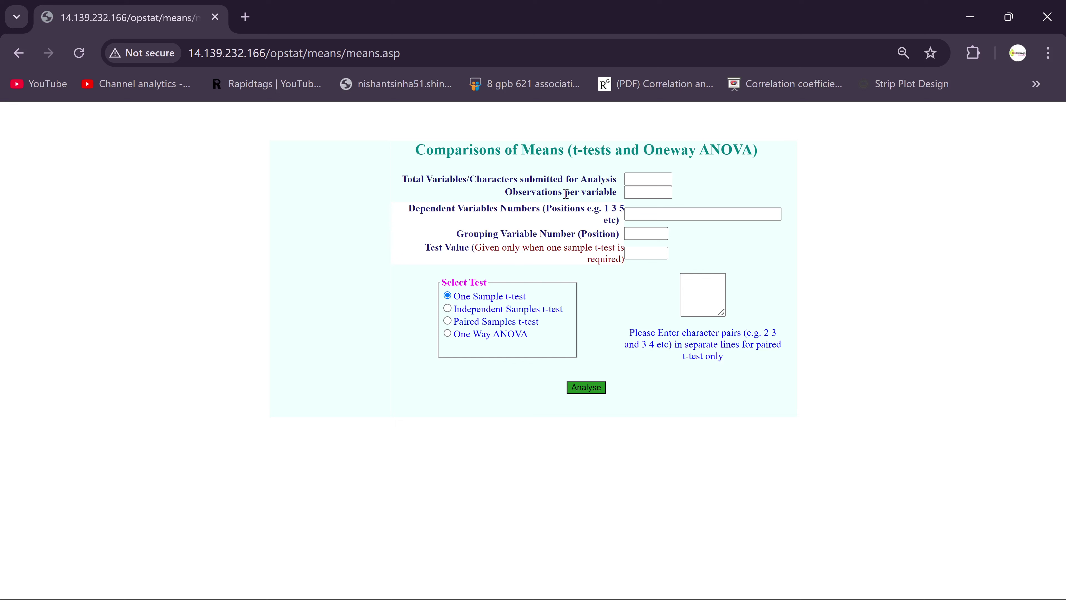
Step: Set the total variables submitted for analysis to 2 and the observations per variable to 50
{"action": "left_click", "coordinate": [644, 180]}
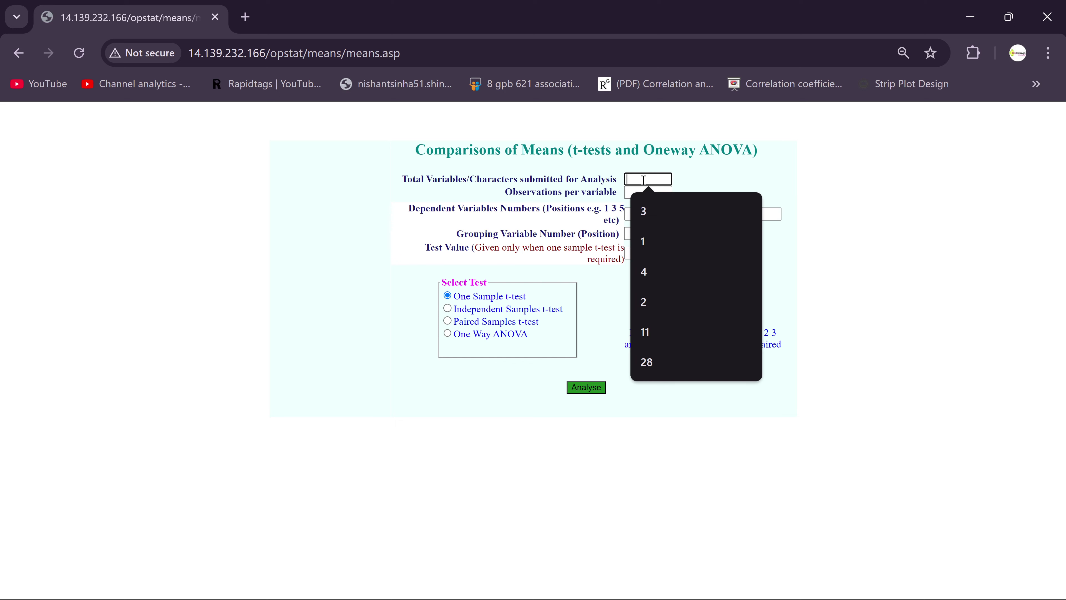
{"action": "type", "text": "2"}
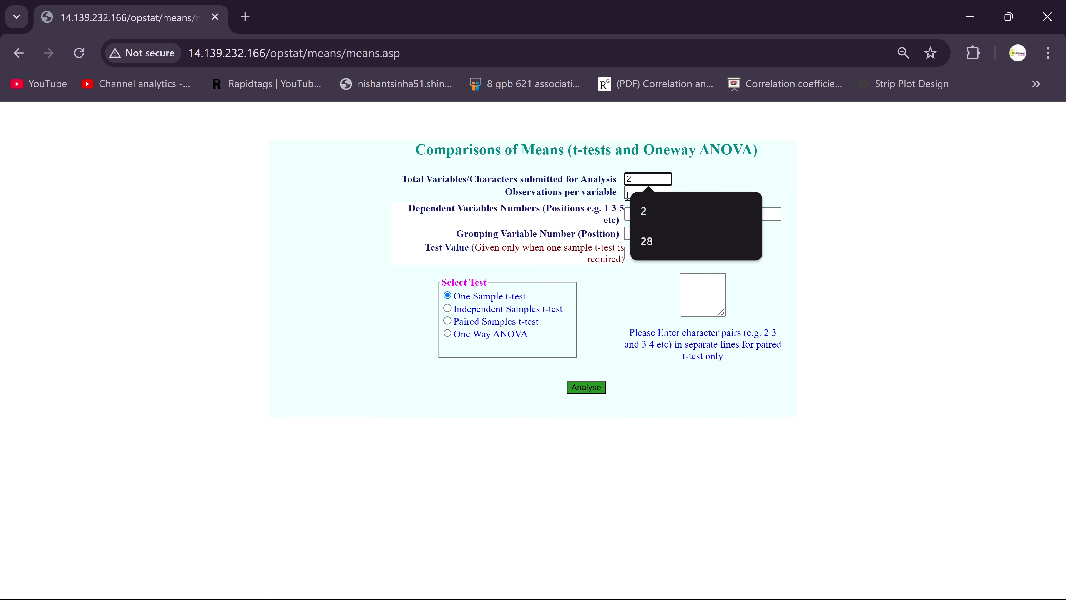
{"action": "left_click", "coordinate": [649, 209]}
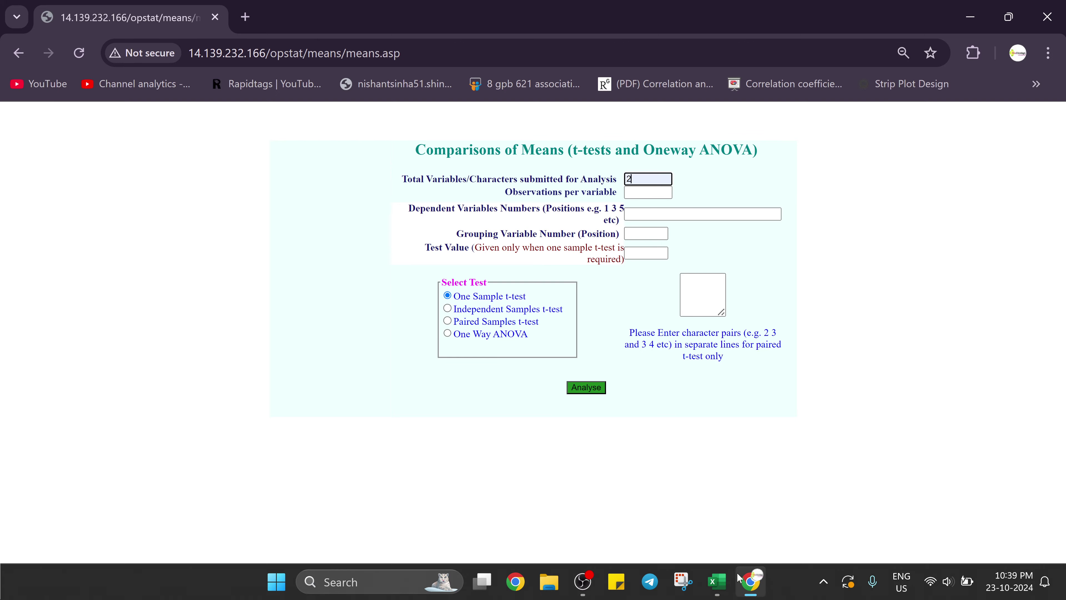
{"action": "left_click", "coordinate": [717, 581]}
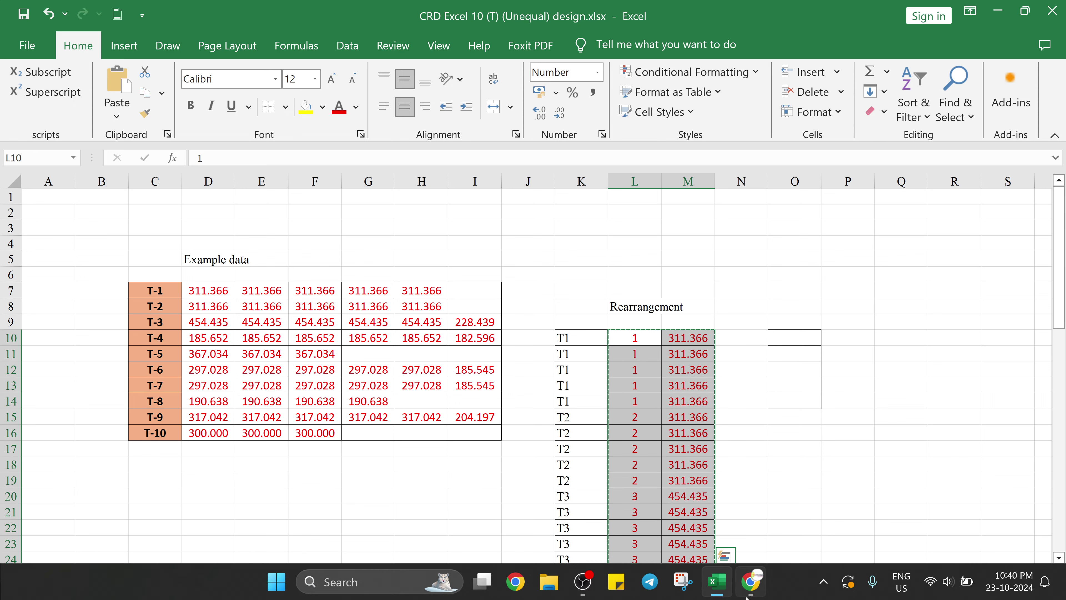
{"action": "left_click", "coordinate": [758, 558]}
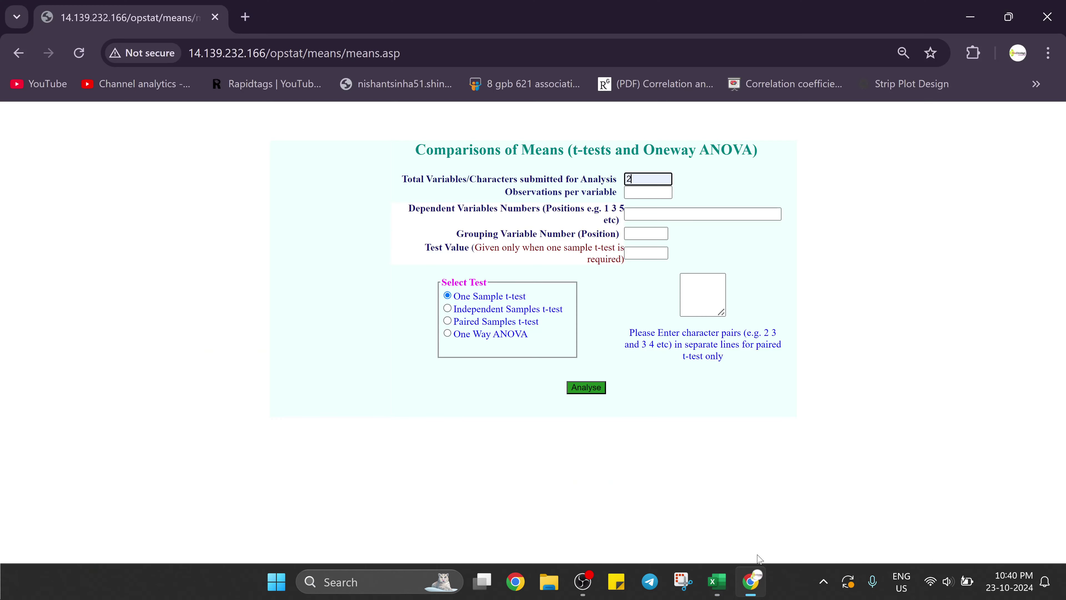
{"action": "left_click", "coordinate": [638, 192]}
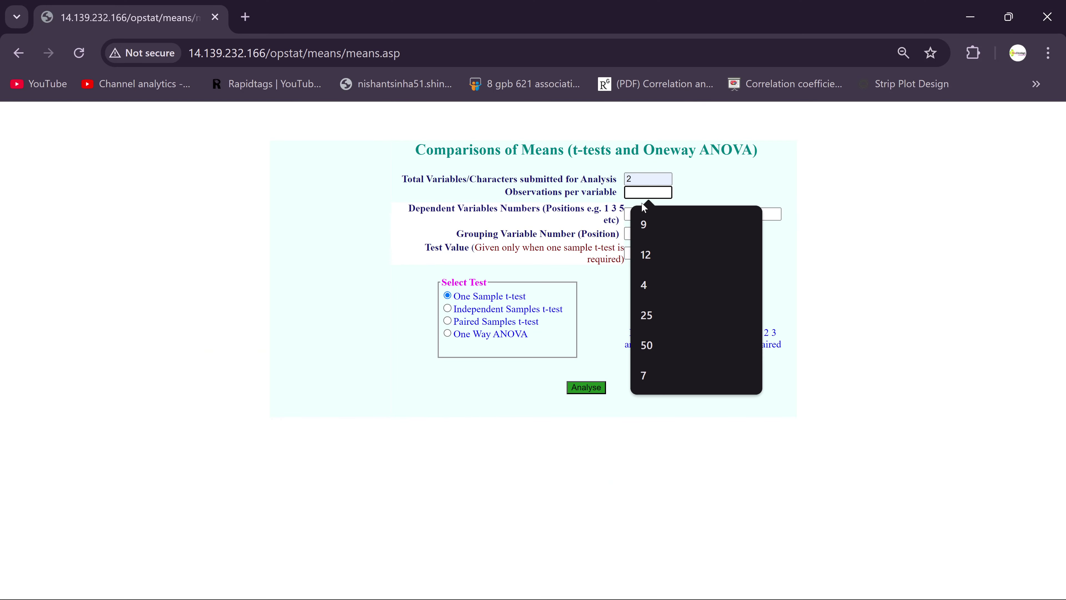
{"action": "type", "text": "50"}
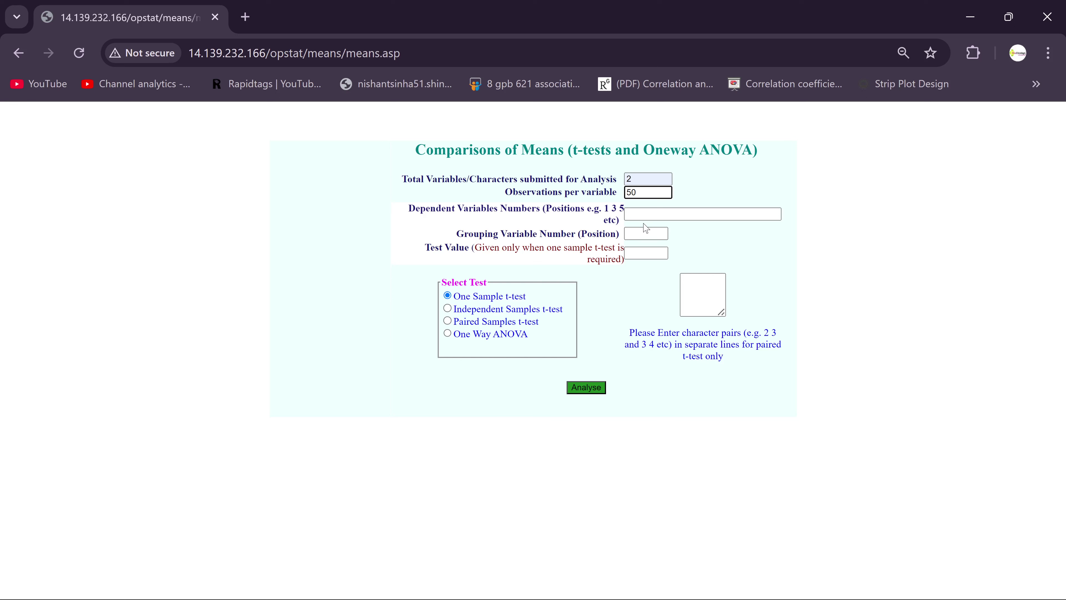
Step: Check the column order of the rearranged data in Excel and set OPSTAT's dependent variable number to 2
{"action": "mouse_move", "coordinate": [742, 588]}
{"action": "left_click", "coordinate": [727, 588]}
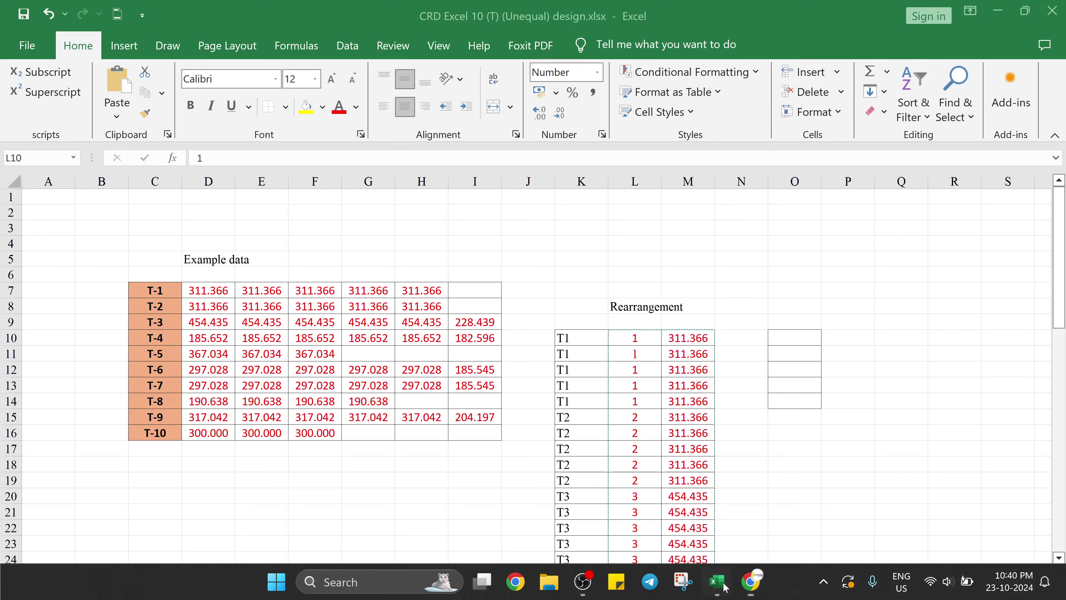
{"action": "scroll", "coordinate": [642, 291], "scroll_direction": "down", "scroll_amount": 1}
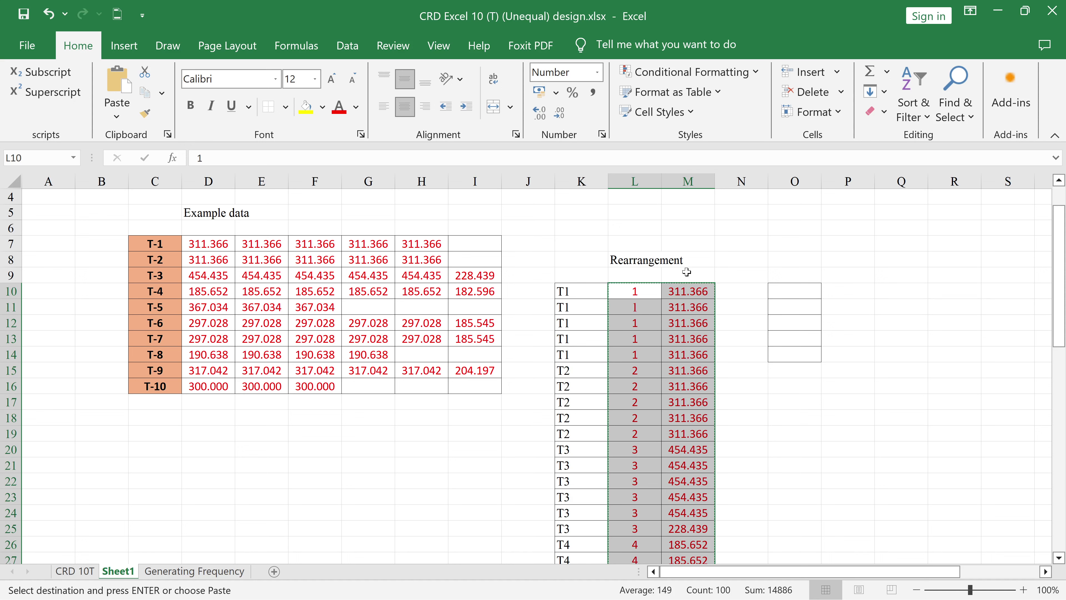
{"action": "mouse_move", "coordinate": [739, 586]}
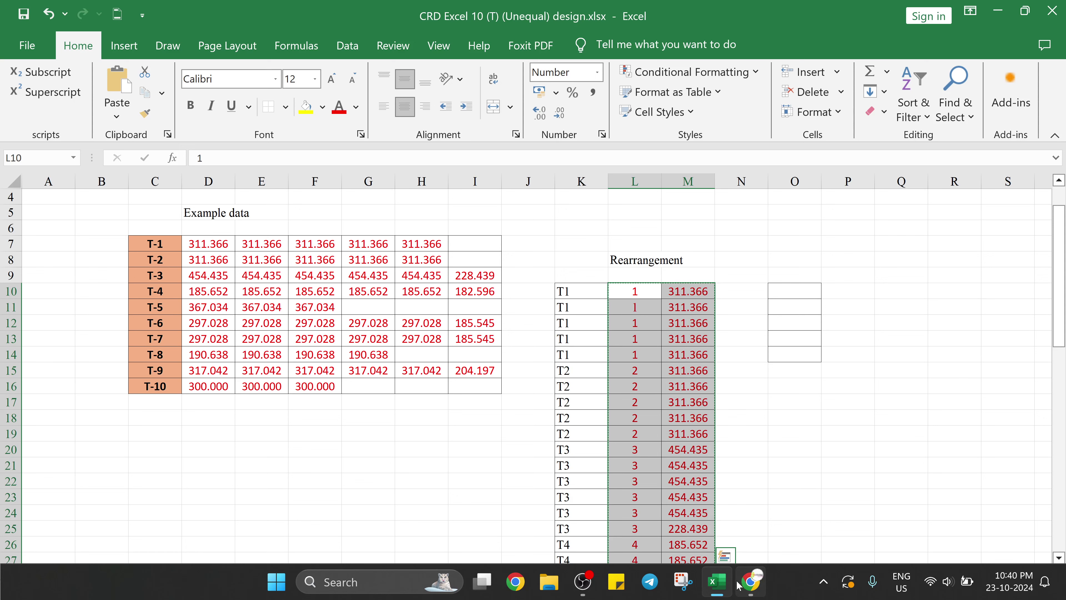
{"action": "left_click", "coordinate": [751, 582]}
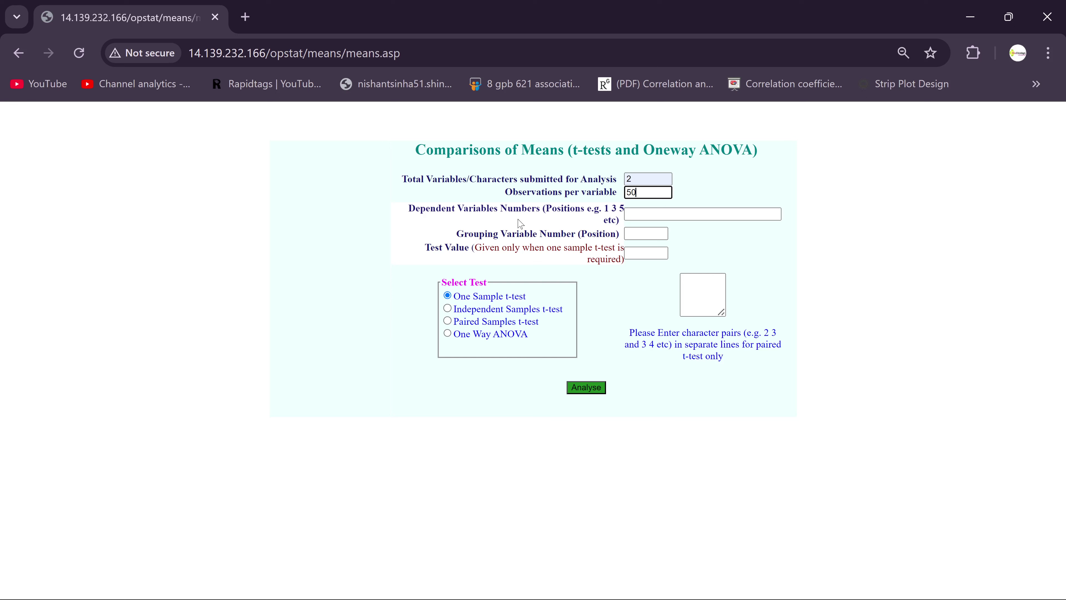
{"action": "left_click", "coordinate": [659, 213]}
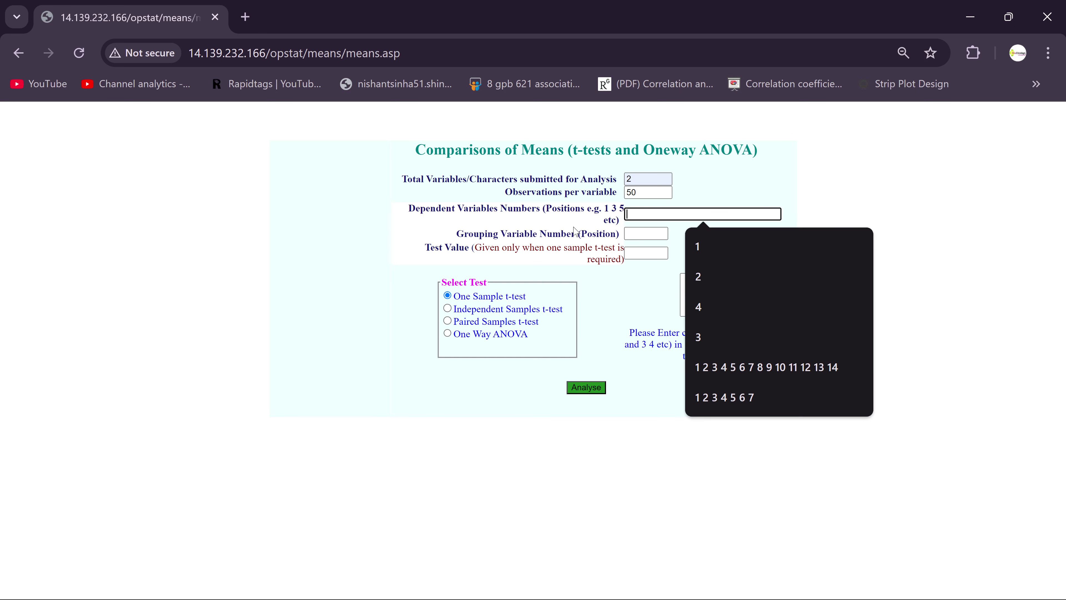
{"action": "type", "text": "2"}
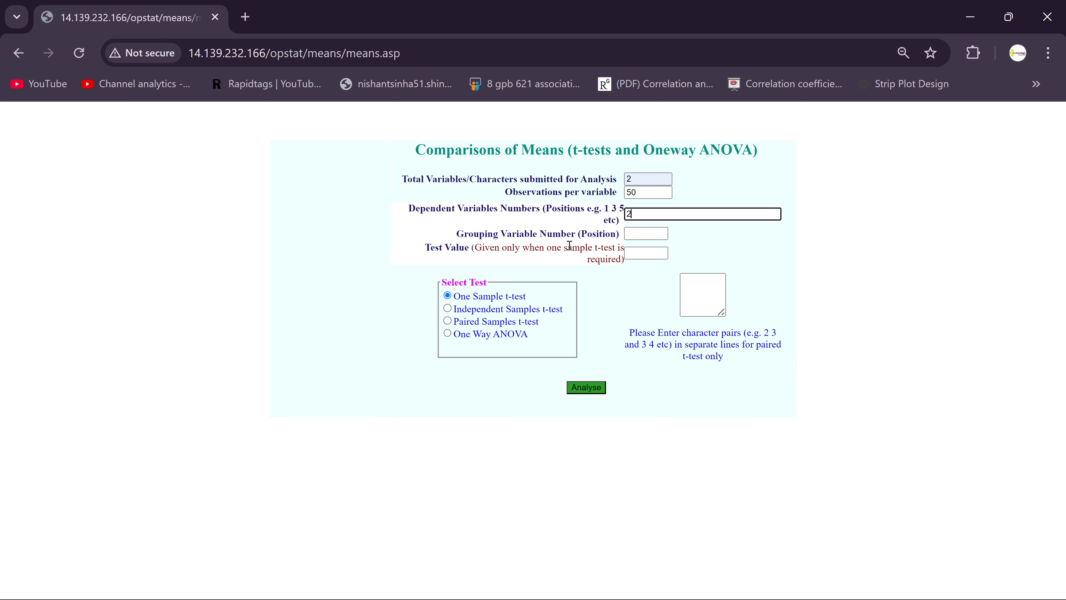
Step: Set the grouping variable number to 1, choose One Way ANOVA as the test and run the analysis
{"action": "left_click", "coordinate": [647, 233]}
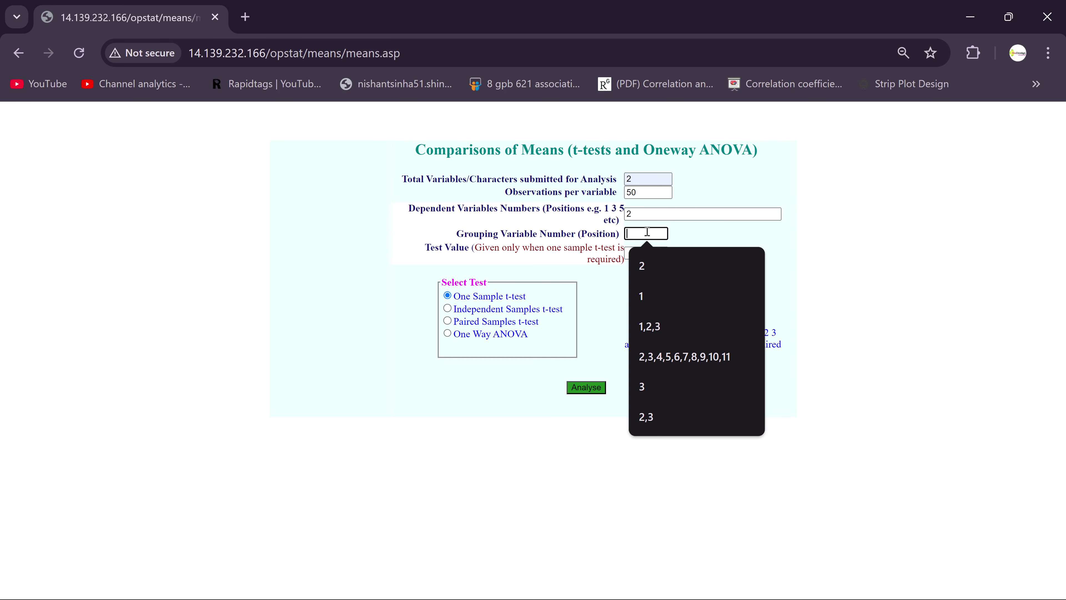
{"action": "type", "text": "1"}
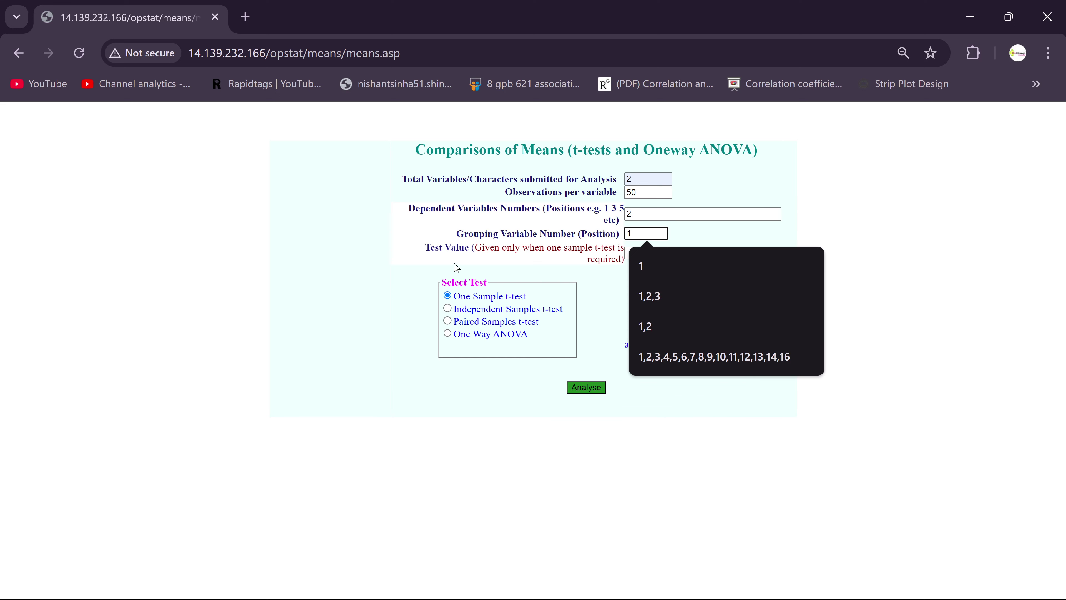
{"action": "left_click", "coordinate": [431, 259]}
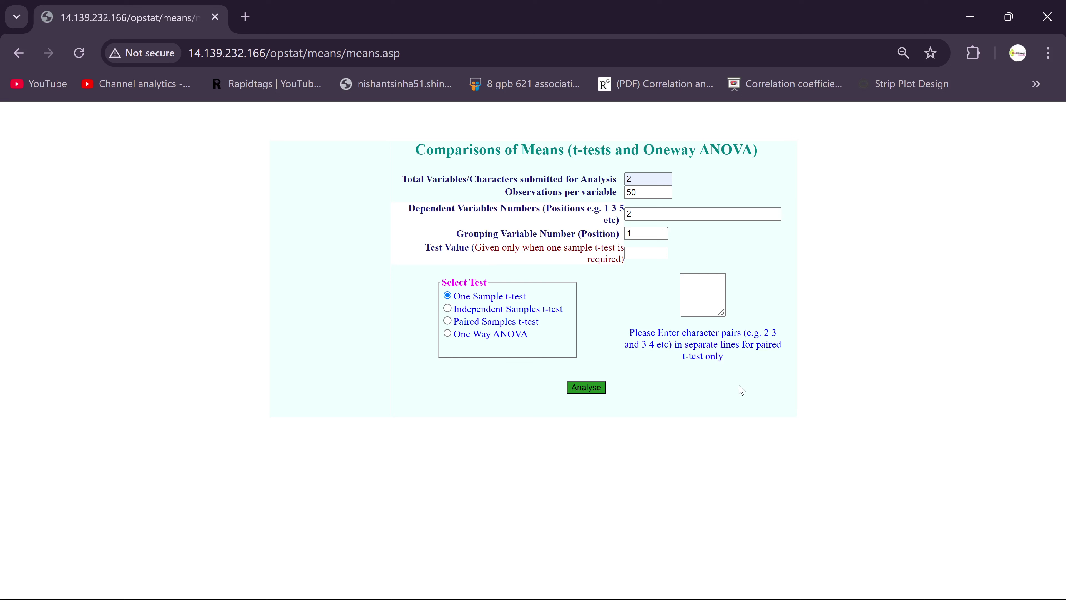
{"action": "left_click", "coordinate": [448, 334]}
{"action": "left_click", "coordinate": [586, 389]}
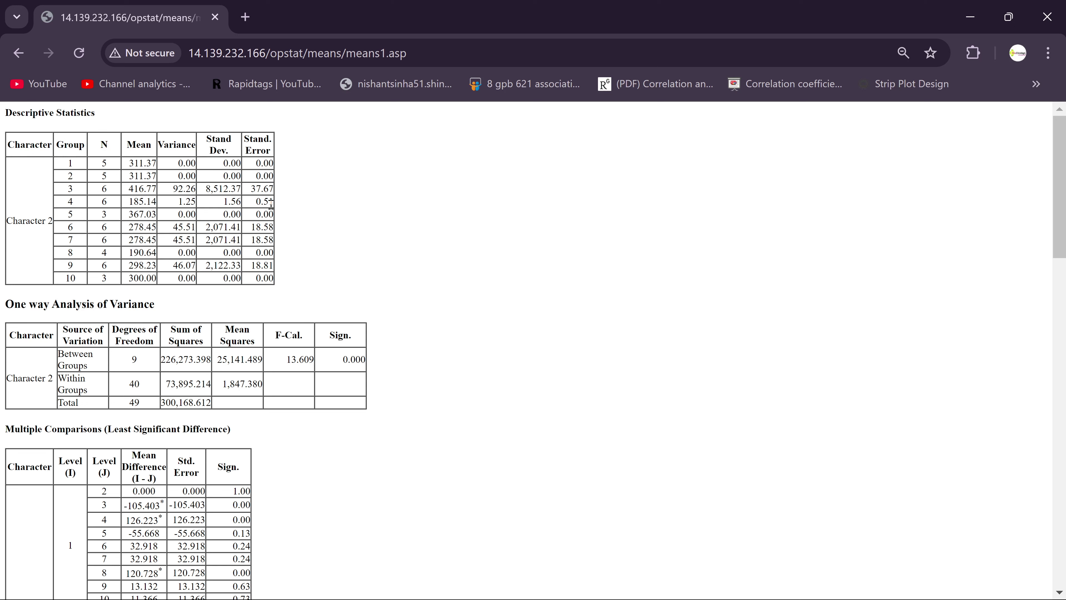
Step: Compare OPSTAT's one-way ANOVA table with the Anova Table on the Excel workbook's CRD 10T sheet, checking degrees of freedom, sums of squares, mean squares and F values
{"action": "scroll", "coordinate": [271, 204], "scroll_direction": "down", "scroll_amount": 2}
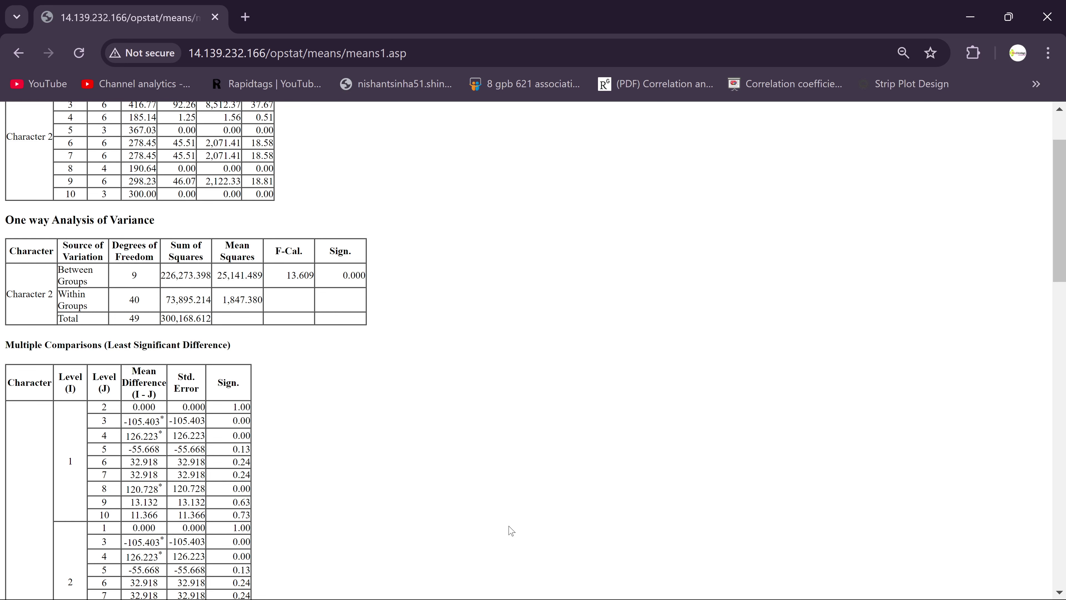
{"action": "left_click", "coordinate": [717, 582]}
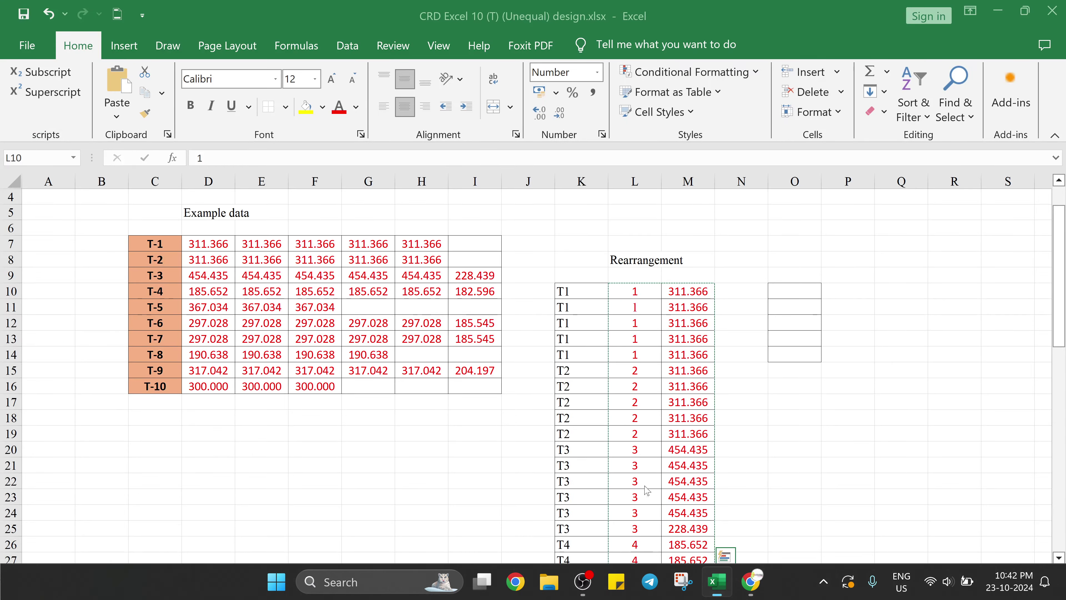
{"action": "left_click", "coordinate": [86, 572]}
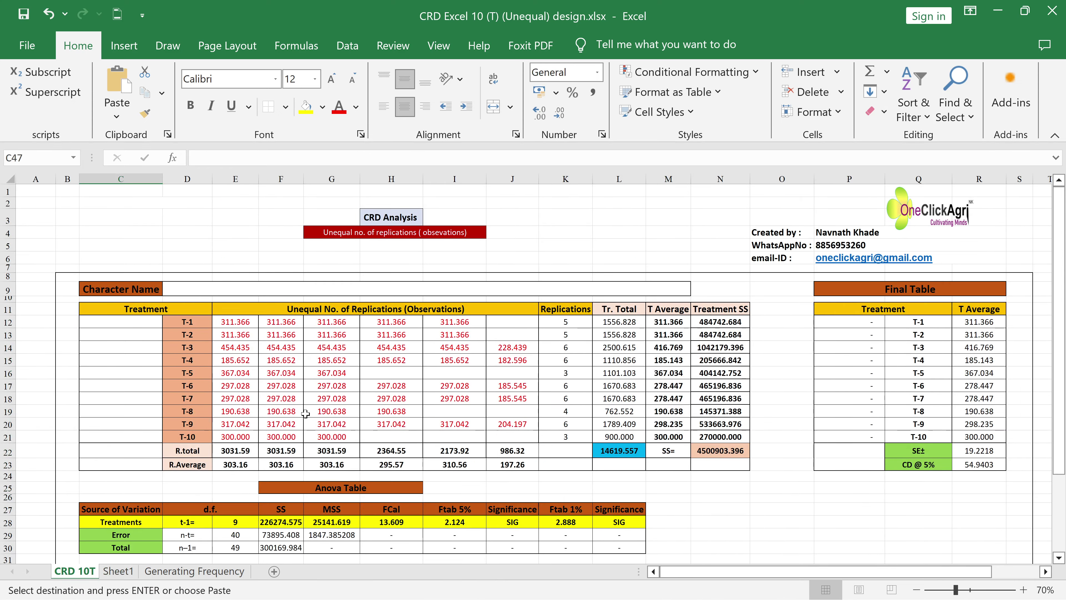
{"action": "scroll", "coordinate": [142, 417], "scroll_direction": "down", "scroll_amount": 4}
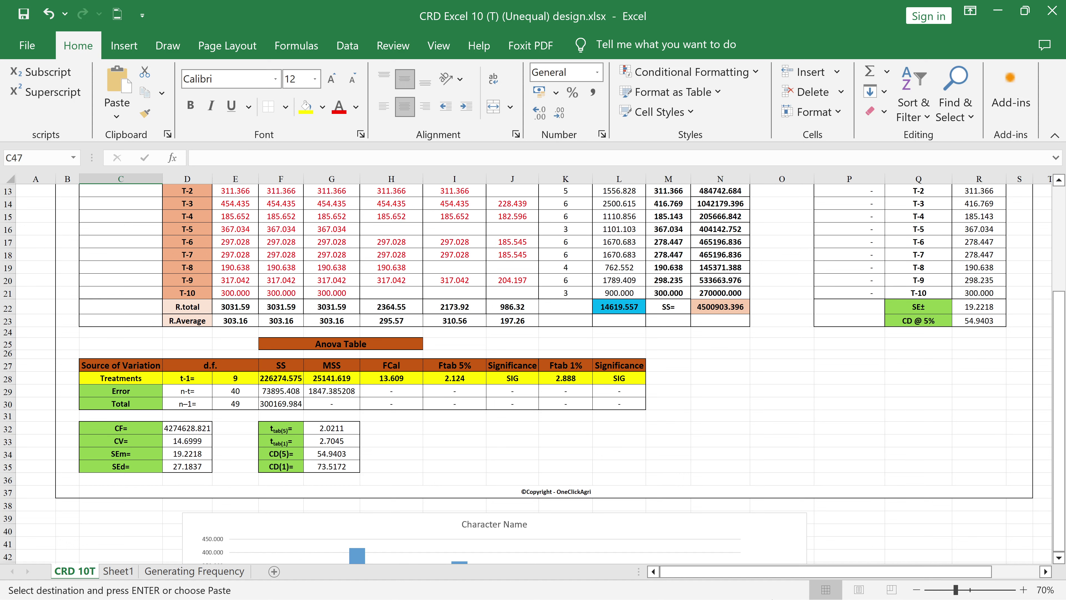
{"action": "left_click", "coordinate": [752, 582]}
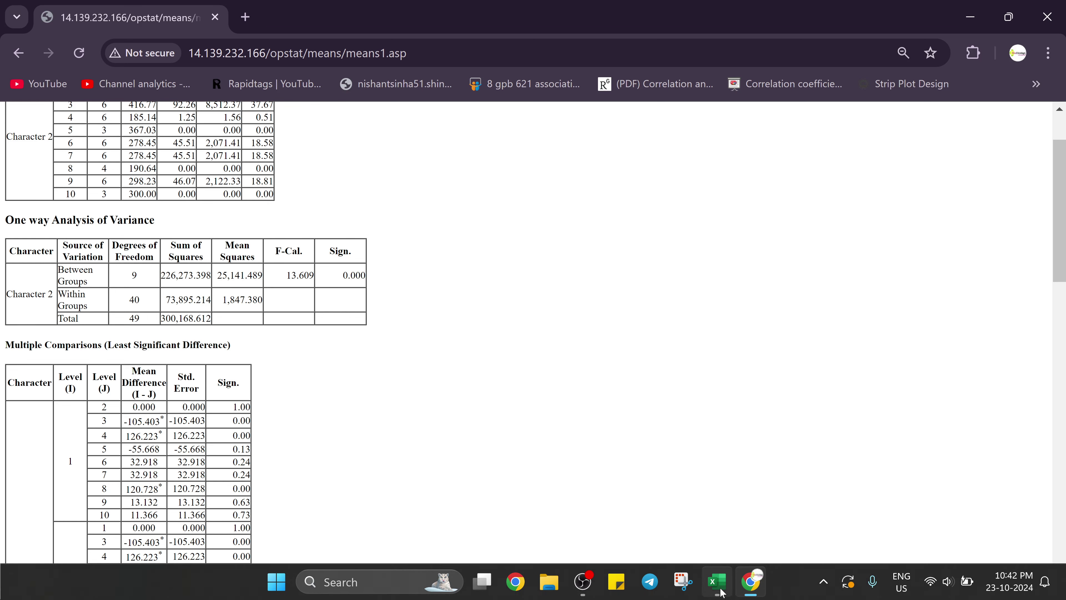
{"action": "left_click", "coordinate": [720, 584]}
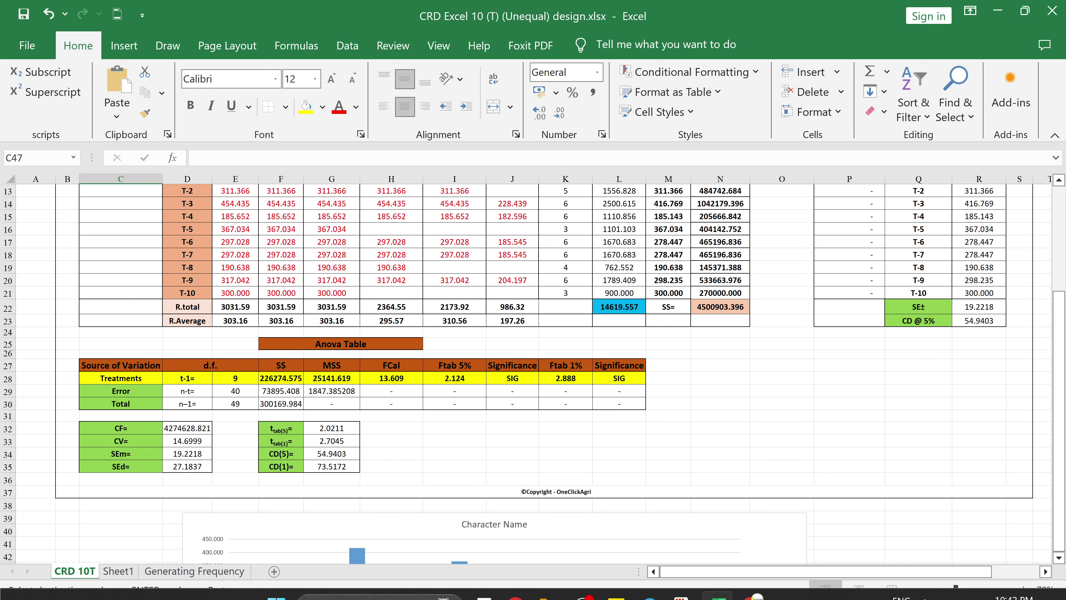
{"action": "left_click", "coordinate": [751, 582]}
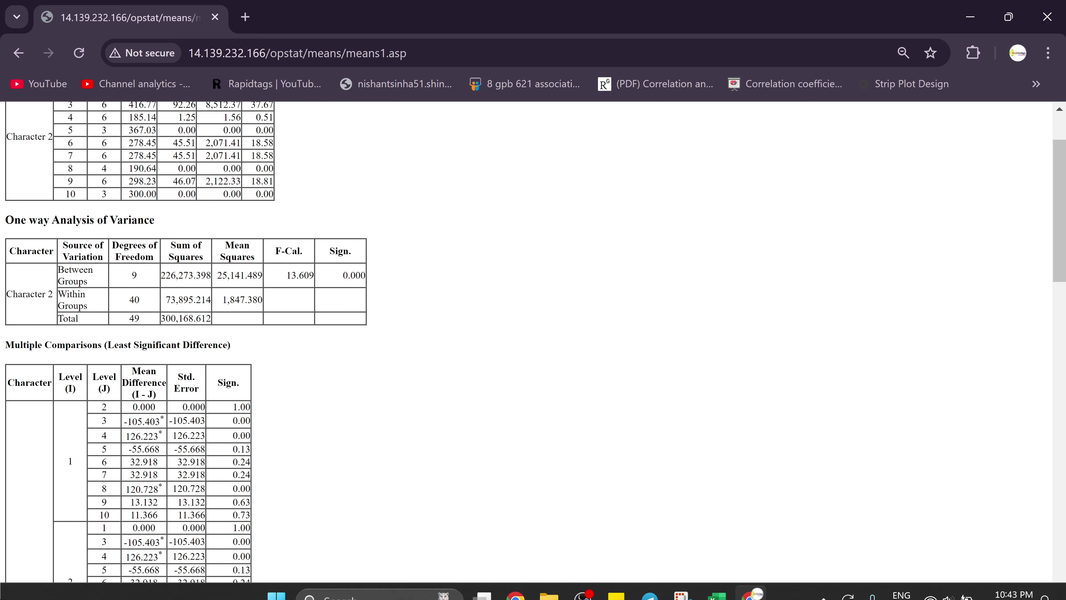
{"action": "left_click", "coordinate": [717, 593]}
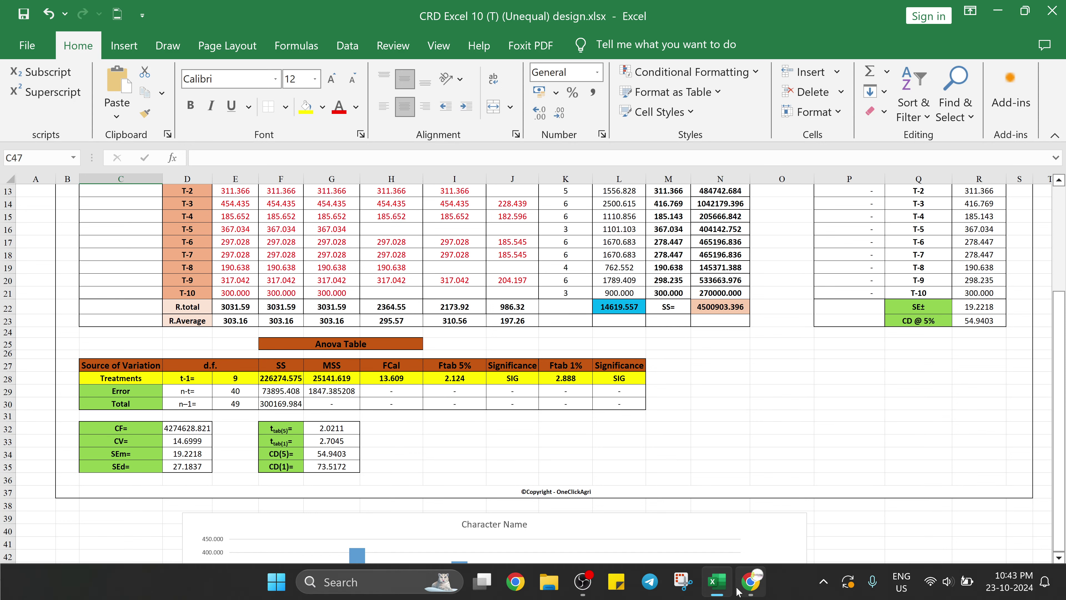
{"action": "left_click", "coordinate": [754, 582]}
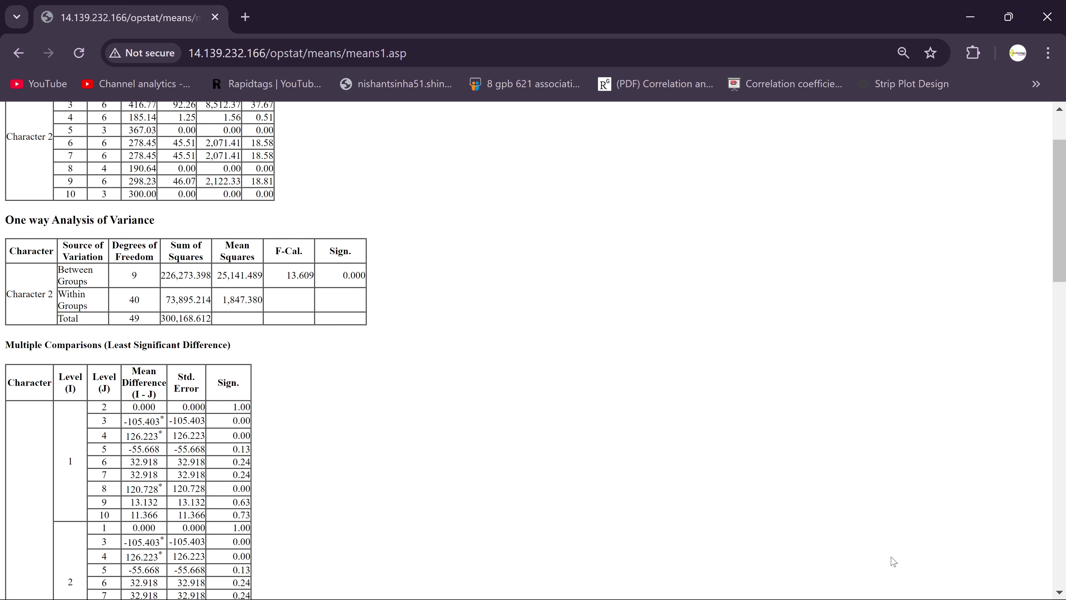
{"action": "left_click", "coordinate": [717, 584]}
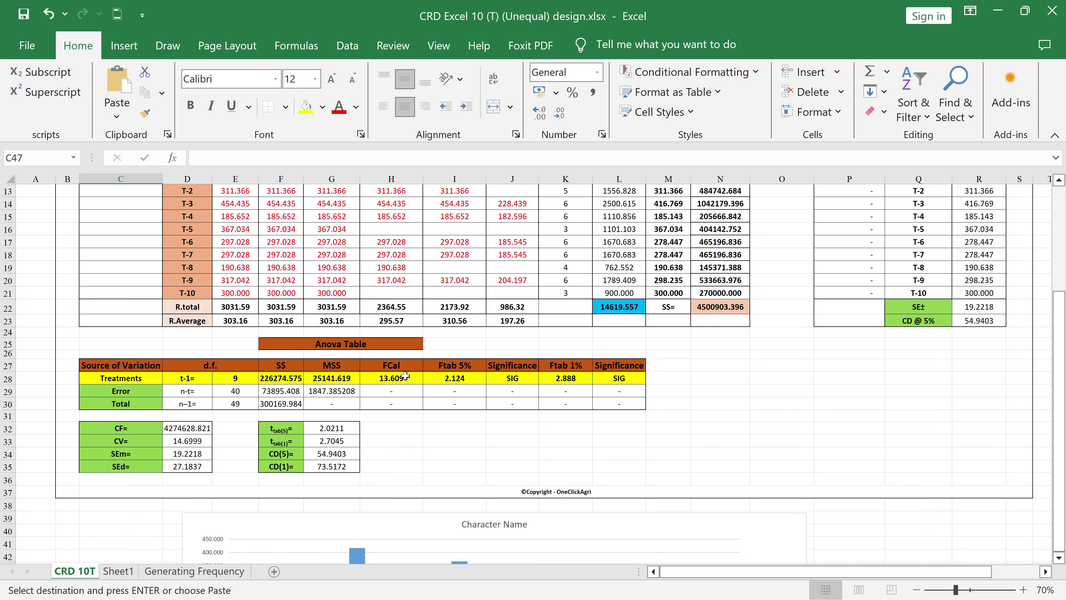
{"action": "mouse_move", "coordinate": [789, 592]}
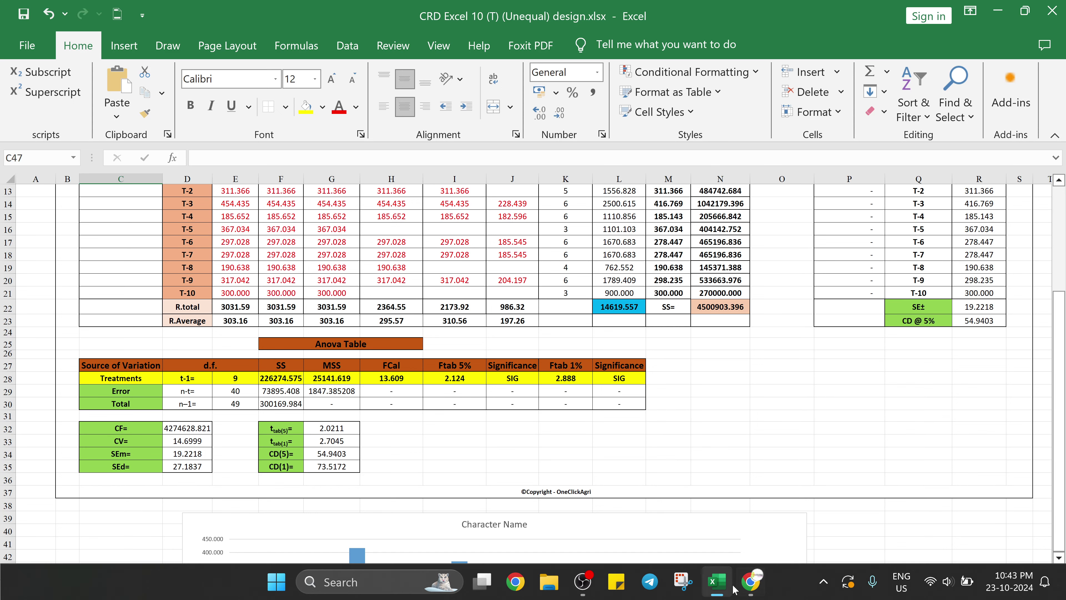
{"action": "left_click", "coordinate": [751, 582]}
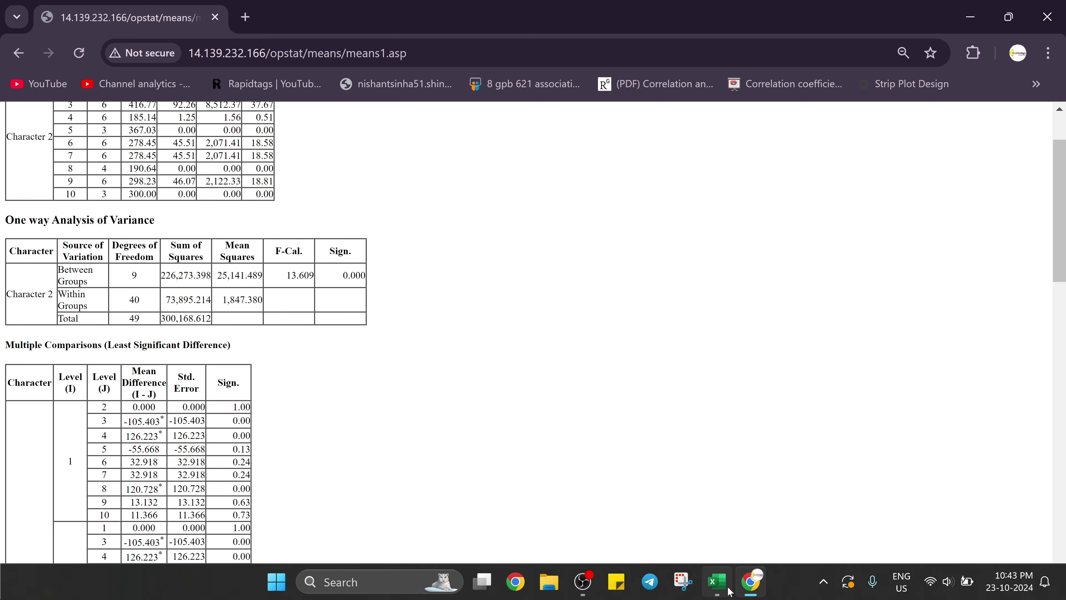
{"action": "left_click", "coordinate": [727, 590]}
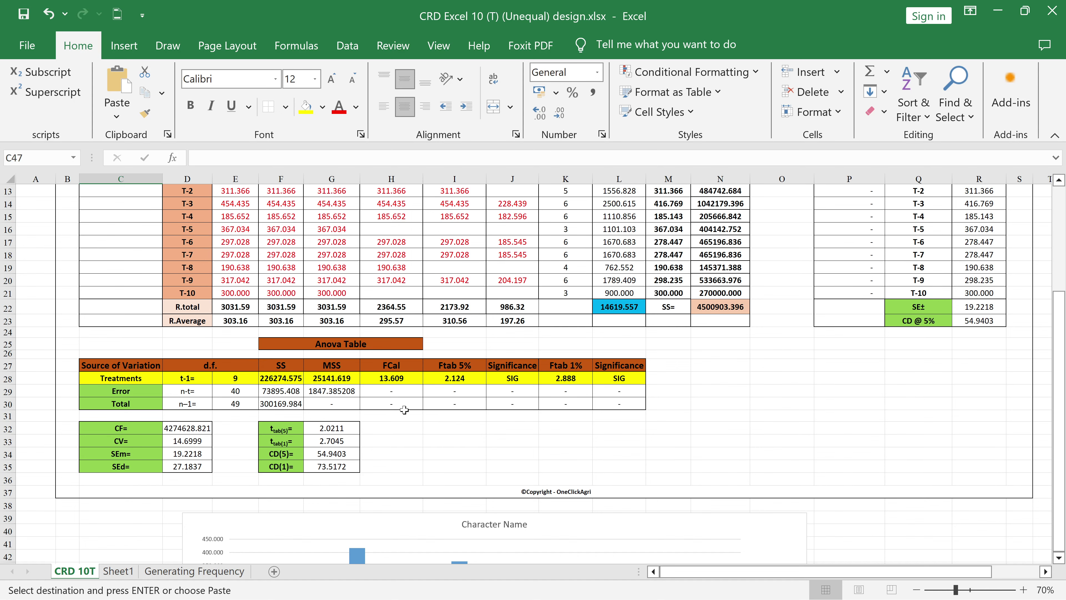
{"action": "scroll", "coordinate": [401, 410], "scroll_direction": "down", "scroll_amount": 1}
Step: Switch to the OPSTAT results and examine the least significant difference comparisons between treatment levels and the descriptive statistics
{"action": "mouse_move", "coordinate": [818, 592]}
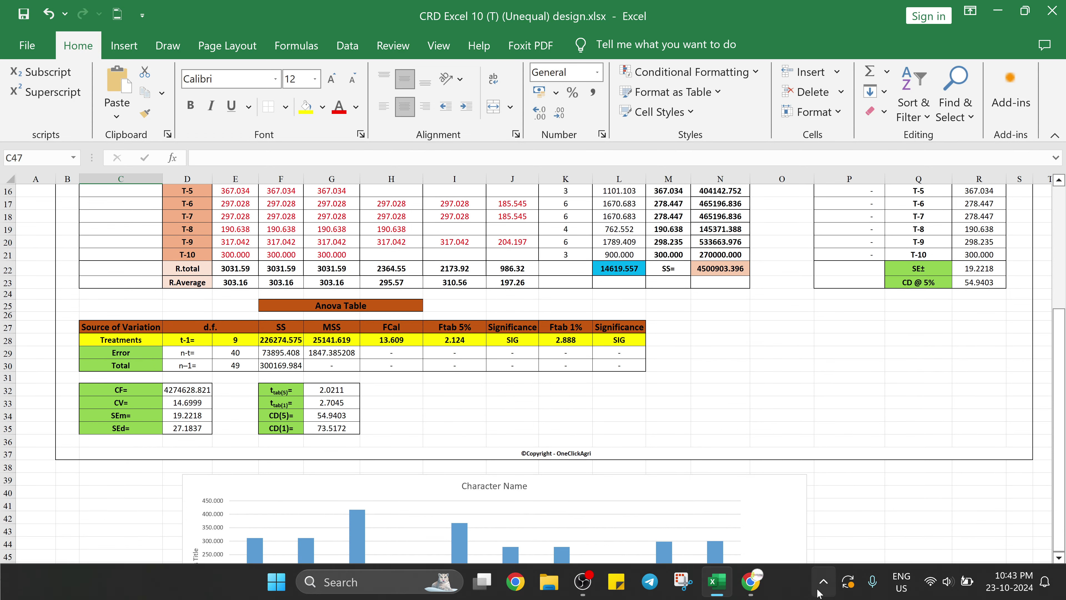
{"action": "left_click", "coordinate": [751, 582]}
{"action": "scroll", "coordinate": [86, 376], "scroll_direction": "down", "scroll_amount": 15}
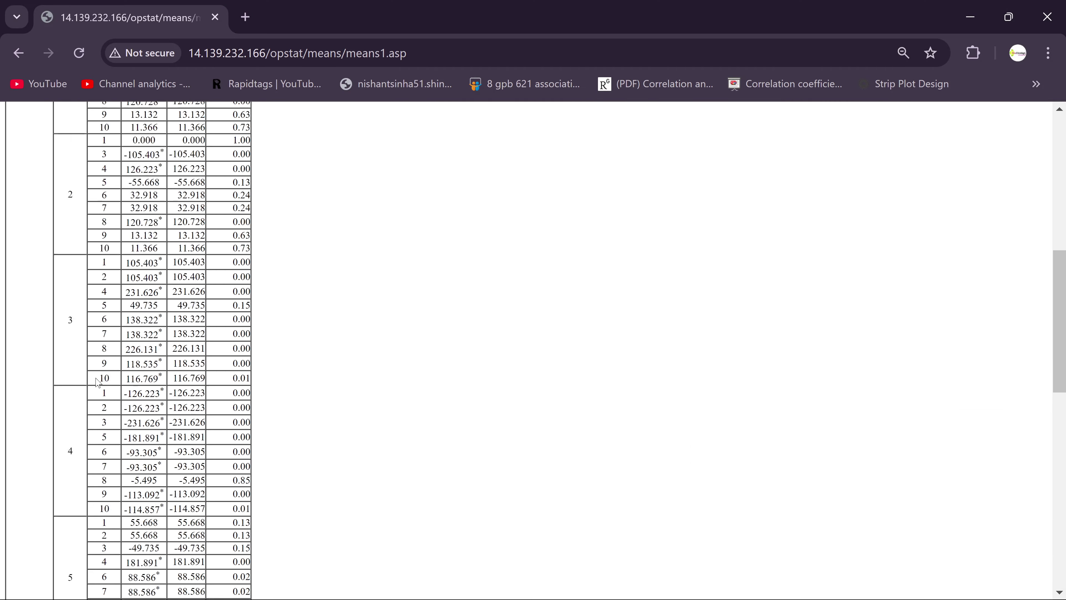
{"action": "scroll", "coordinate": [152, 360], "scroll_direction": "up", "scroll_amount": 6}
{"action": "scroll", "coordinate": [152, 359], "scroll_direction": "up", "scroll_amount": 12}
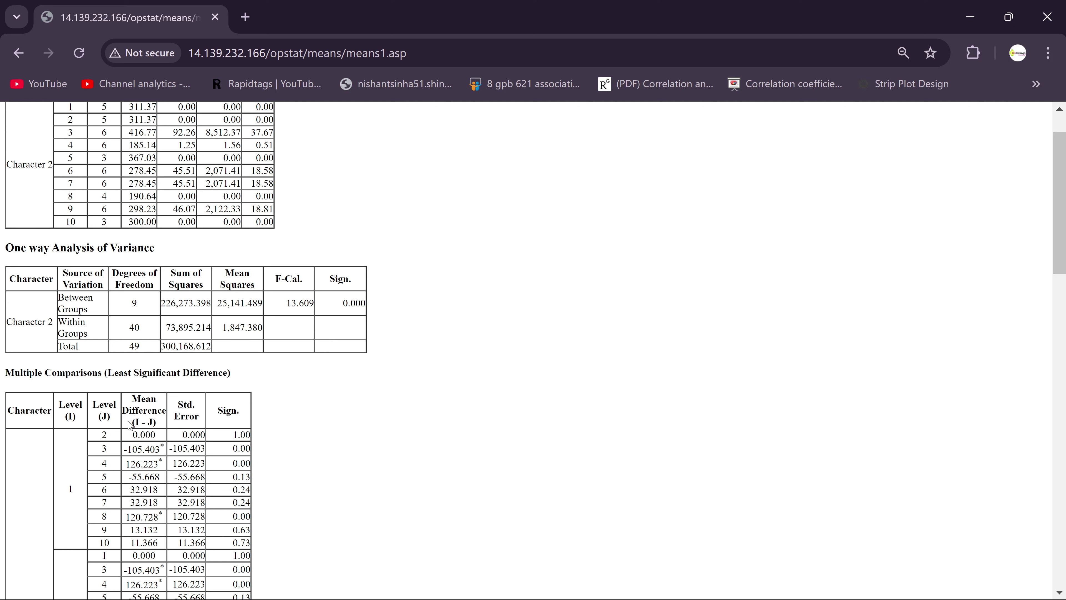
{"action": "scroll", "coordinate": [188, 344], "scroll_direction": "up", "scroll_amount": 2}
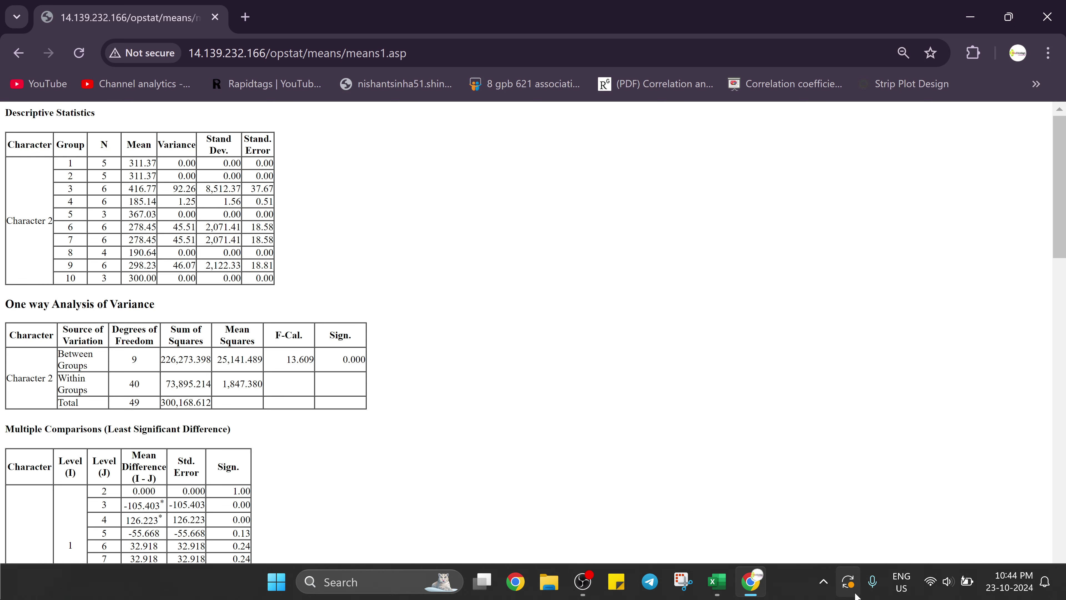
Step: Check the CF, CV, SEm, SEd and CD values on Excel's CRD 10T sheet against the statistics OPSTAT reports
{"action": "left_click", "coordinate": [717, 582]}
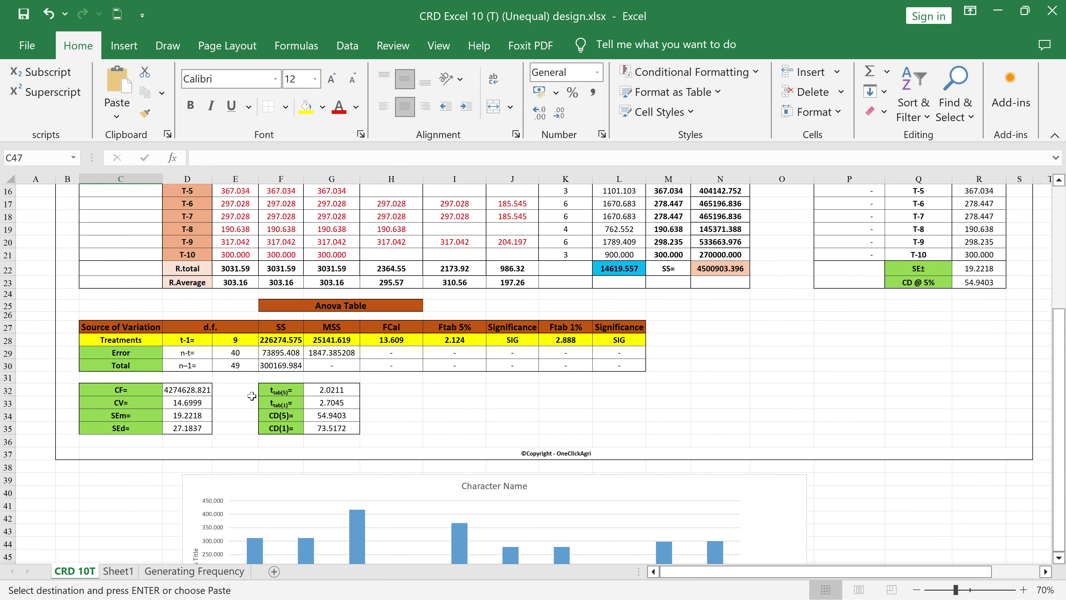
{"action": "scroll", "coordinate": [252, 396], "scroll_direction": "up", "scroll_amount": 1}
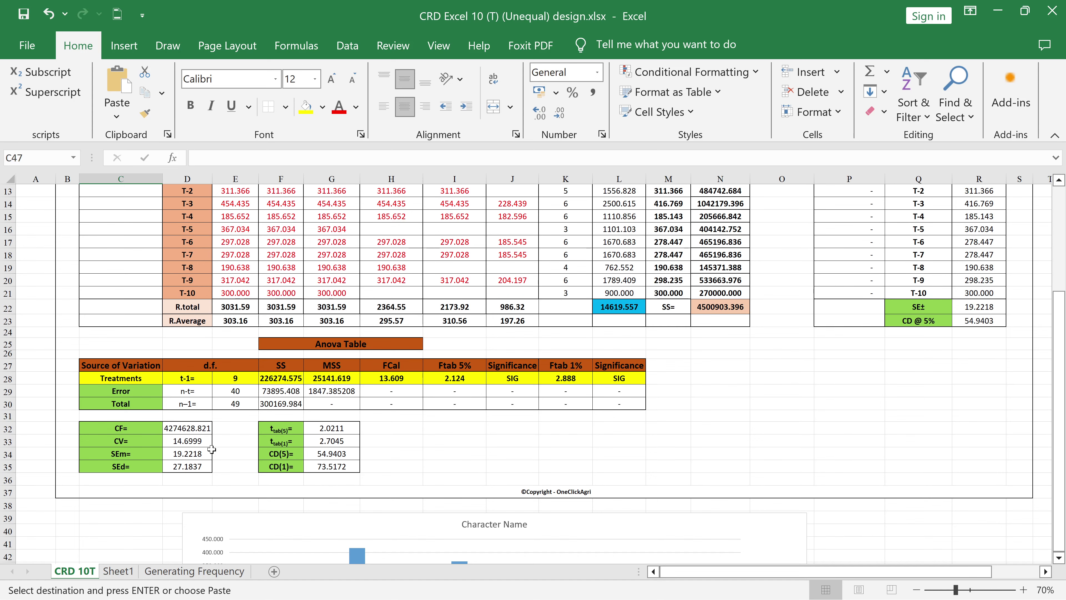
{"action": "scroll", "coordinate": [143, 468], "scroll_direction": "down", "scroll_amount": 1}
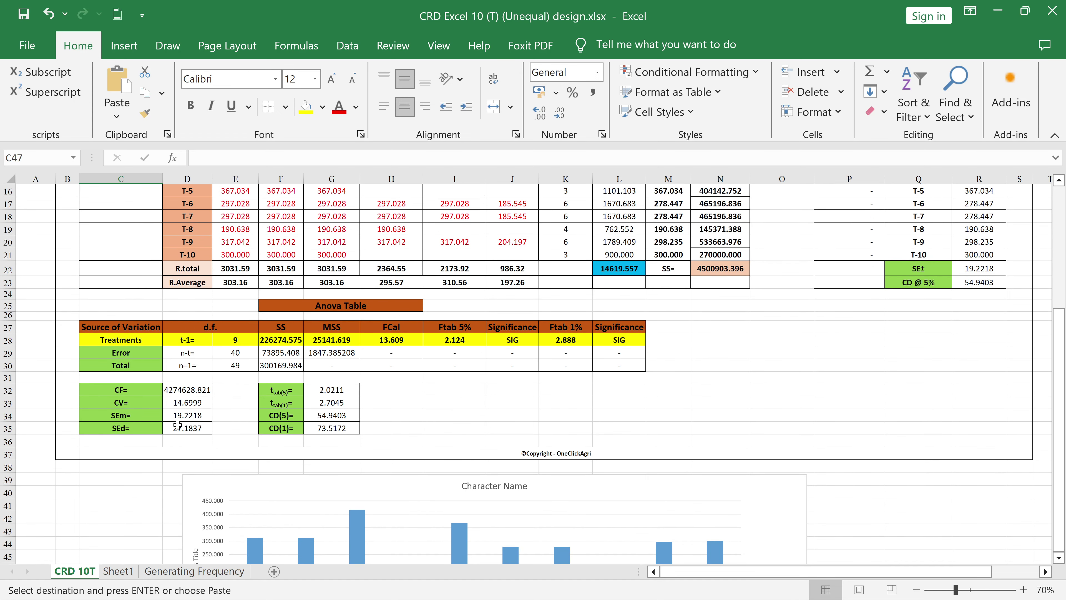
{"action": "mouse_move", "coordinate": [718, 592]}
{"action": "left_click", "coordinate": [749, 584]}
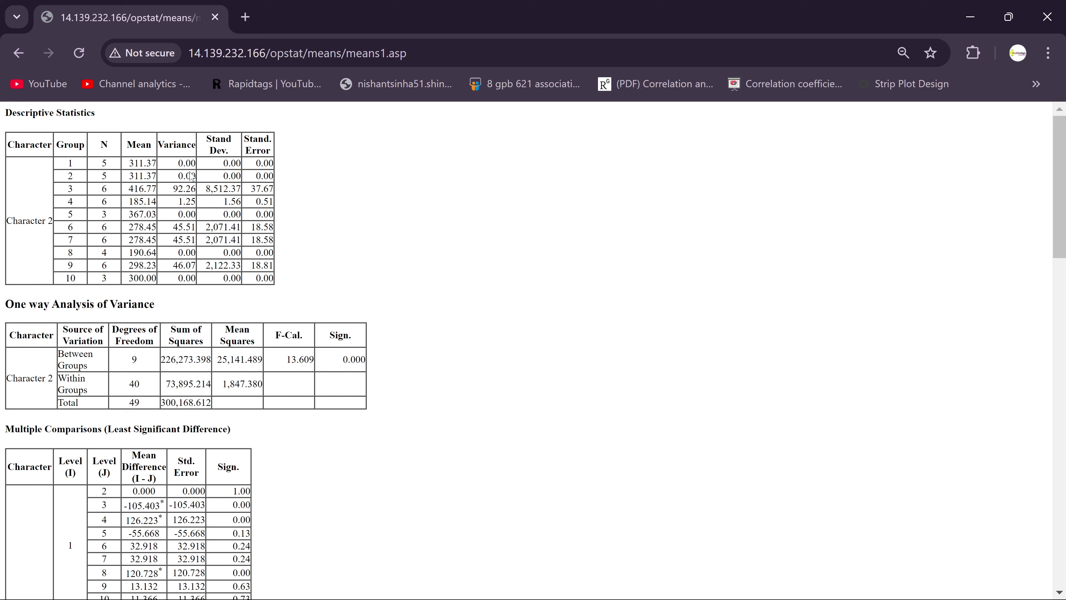
{"action": "mouse_move", "coordinate": [848, 588]}
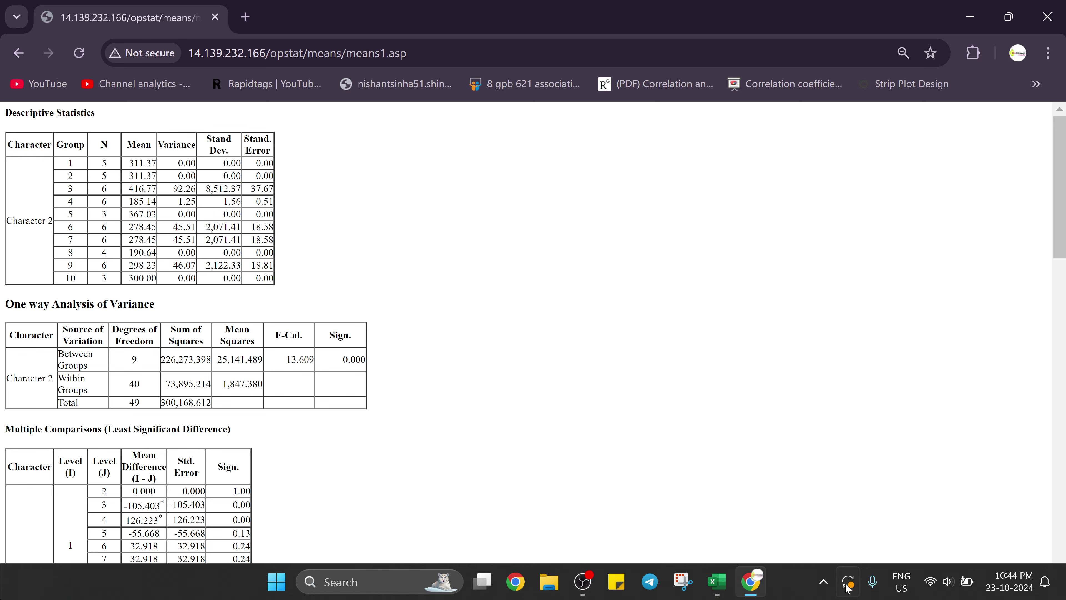
{"action": "left_click", "coordinate": [717, 581]}
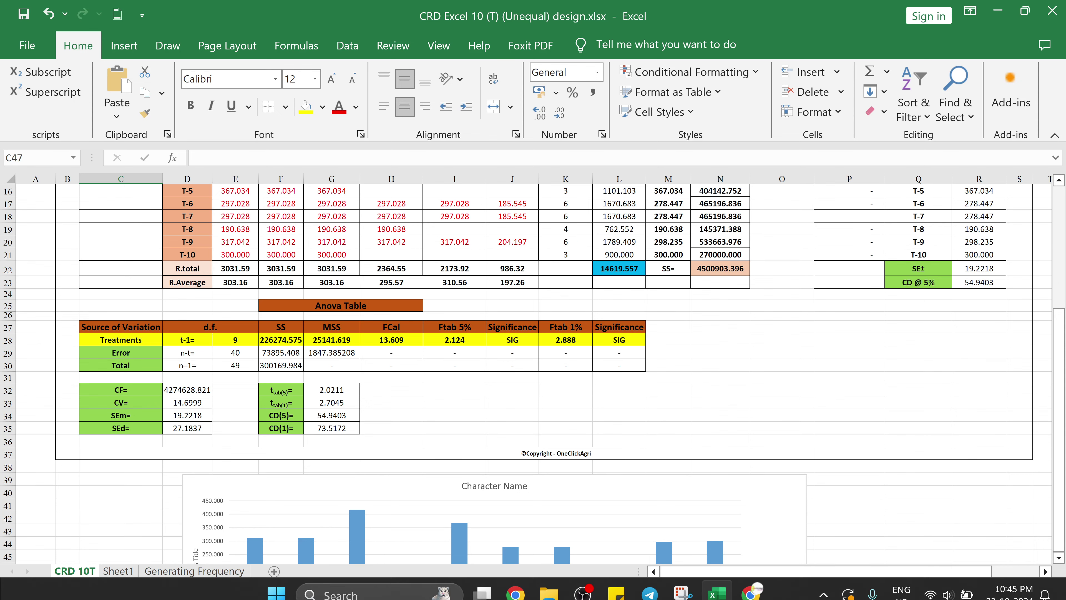
Step: Return to the OPSTAT output and look through the full multiple comparisons table for all treatment levels
{"action": "left_click", "coordinate": [751, 592]}
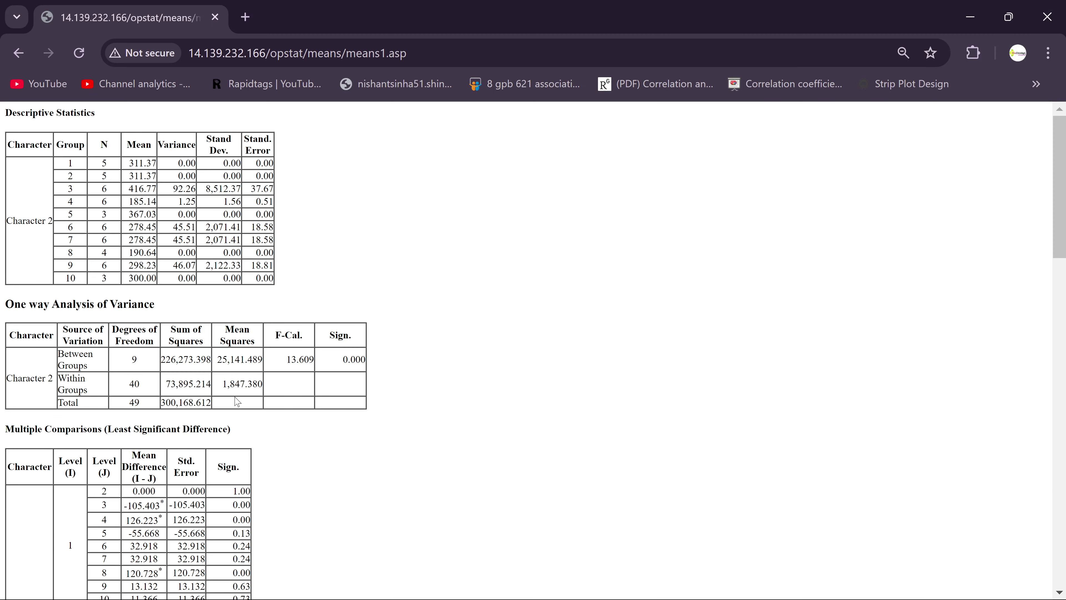
{"action": "scroll", "coordinate": [236, 401], "scroll_direction": "down", "scroll_amount": 4}
{"action": "scroll", "coordinate": [191, 332], "scroll_direction": "up", "scroll_amount": 4}
{"action": "scroll", "coordinate": [163, 393], "scroll_direction": "down", "scroll_amount": 20}
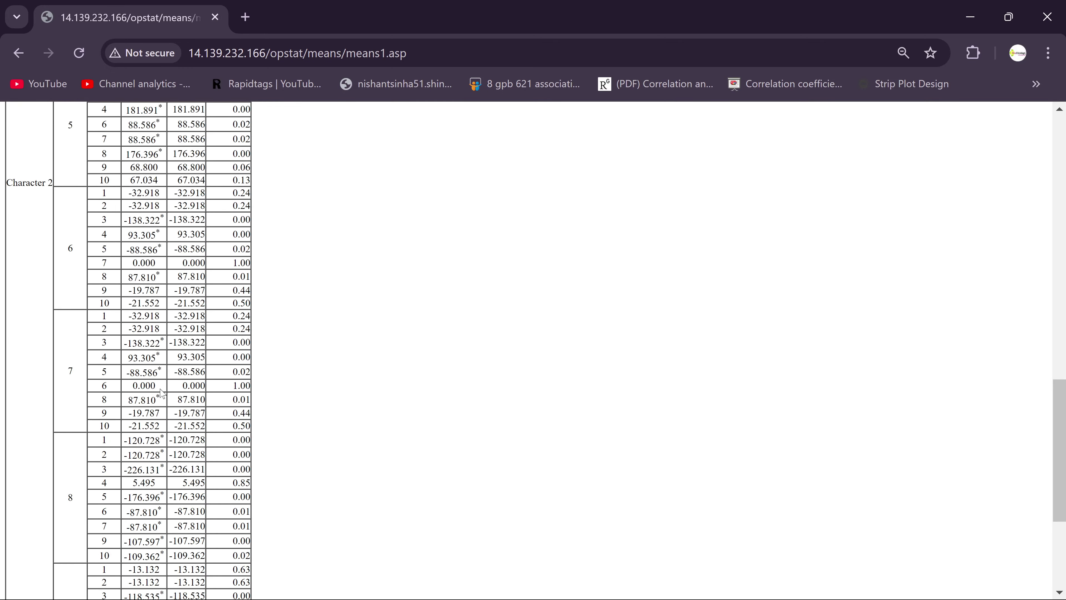
{"action": "scroll", "coordinate": [162, 393], "scroll_direction": "down", "scroll_amount": 5}
{"action": "scroll", "coordinate": [161, 388], "scroll_direction": "up", "scroll_amount": 20}
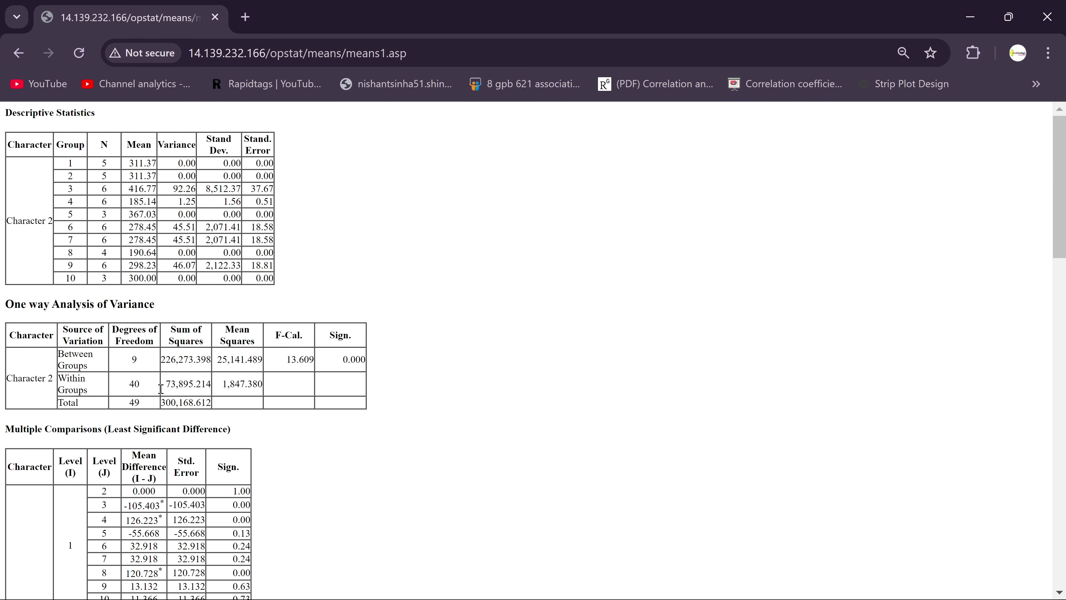
Step: Switch to Excel and inspect the template's treatment name cells and the linked treatment cells in the Final Table
{"action": "left_click", "coordinate": [718, 593]}
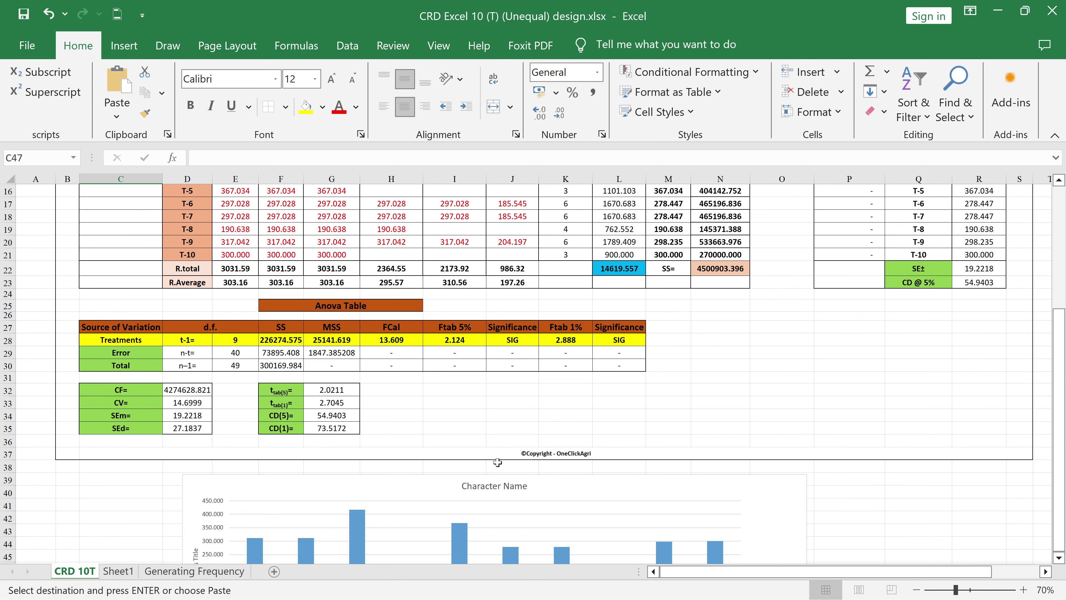
{"action": "scroll", "coordinate": [502, 461], "scroll_direction": "down", "scroll_amount": 4}
{"action": "scroll", "coordinate": [636, 402], "scroll_direction": "up", "scroll_amount": 4}
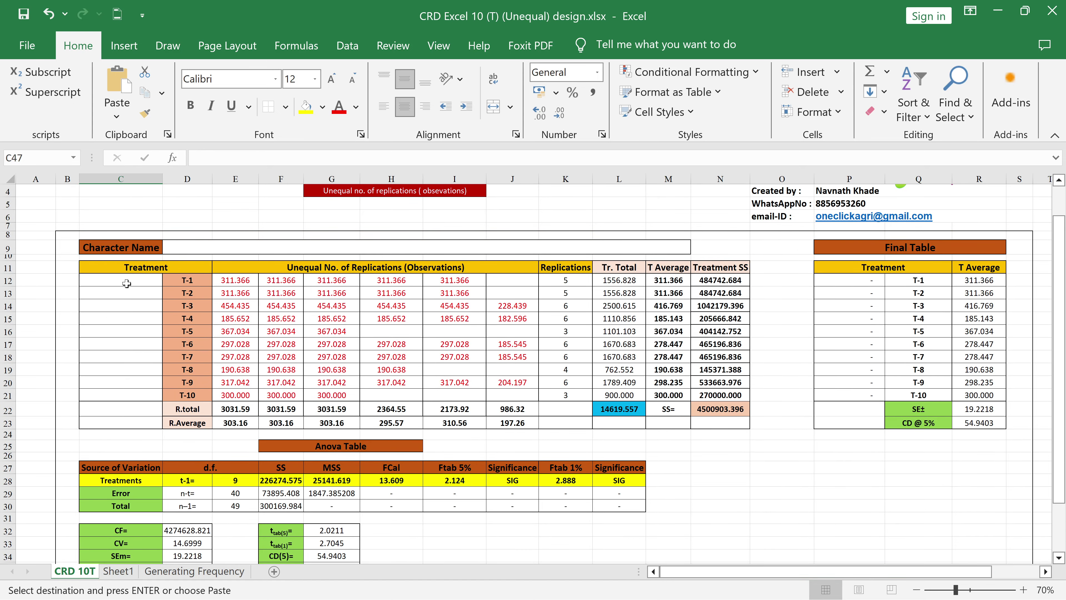
{"action": "left_click", "coordinate": [125, 343]}
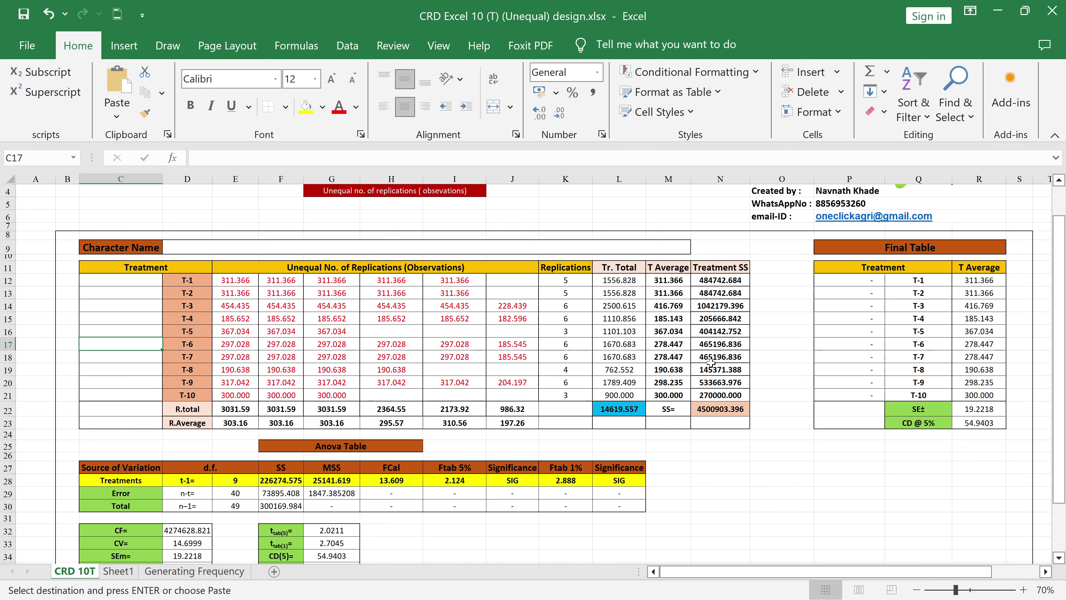
{"action": "left_click", "coordinate": [853, 280]}
{"action": "left_click", "coordinate": [851, 356]}
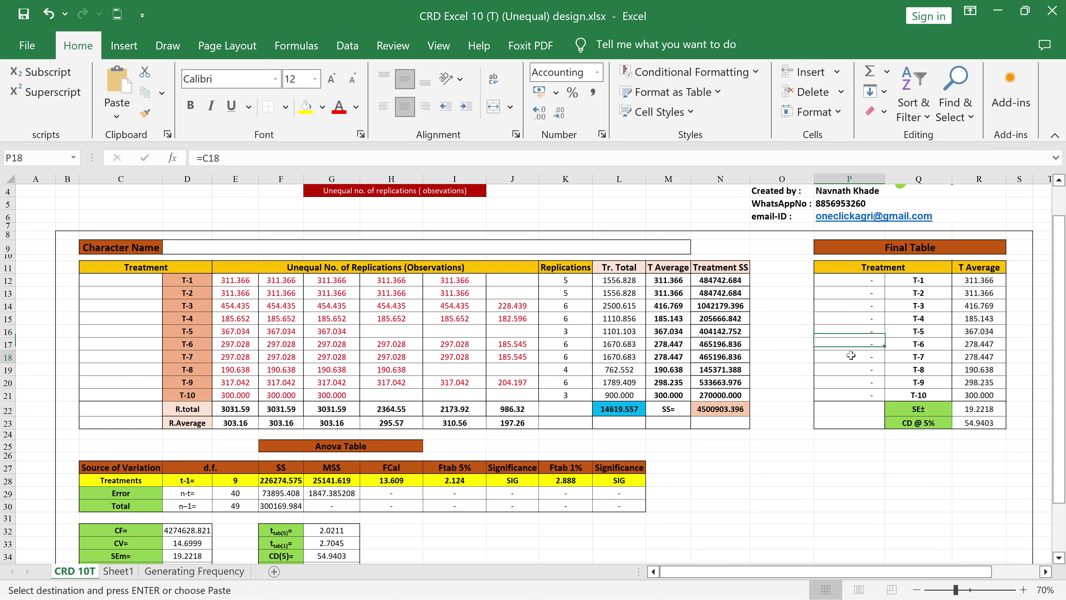
{"action": "left_click", "coordinate": [828, 479]}
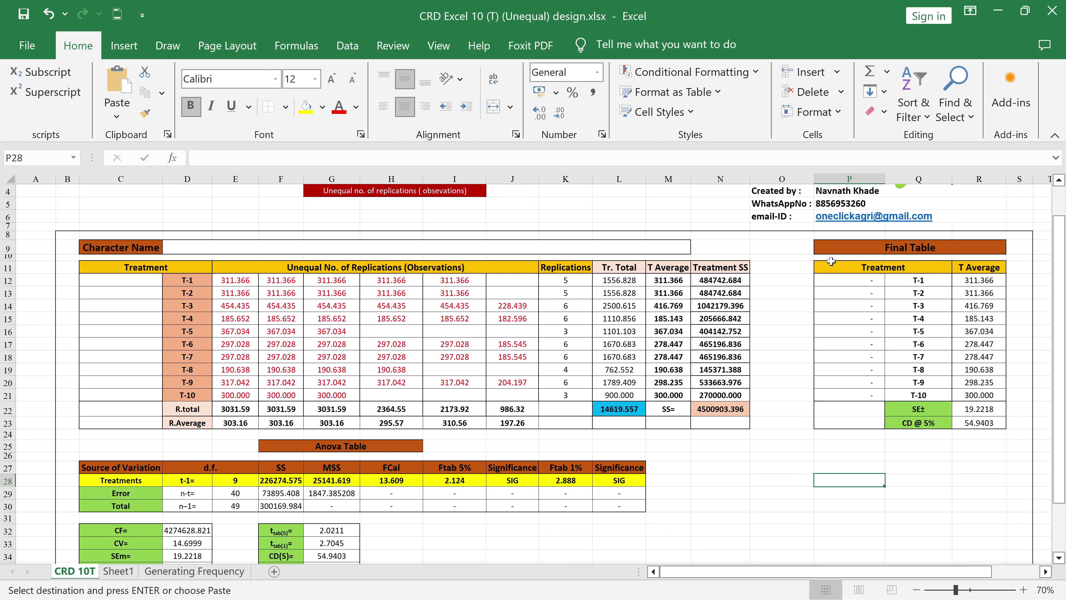
Step: Select the Final Table from its Treatment header through the CD @ 5% row, and review the statistics and treatment bar chart below the Anova Table
{"action": "left_click_drag", "start_coordinate": [819, 267], "coordinate": [978, 423]}
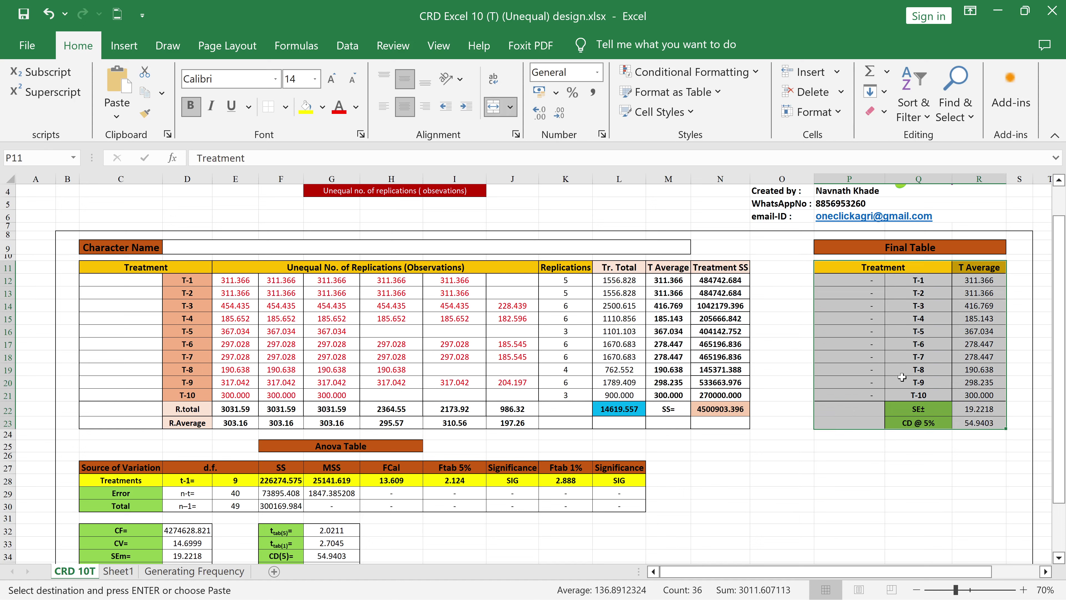
{"action": "left_click", "coordinate": [720, 446]}
{"action": "scroll", "coordinate": [548, 419], "scroll_direction": "down", "scroll_amount": 5}
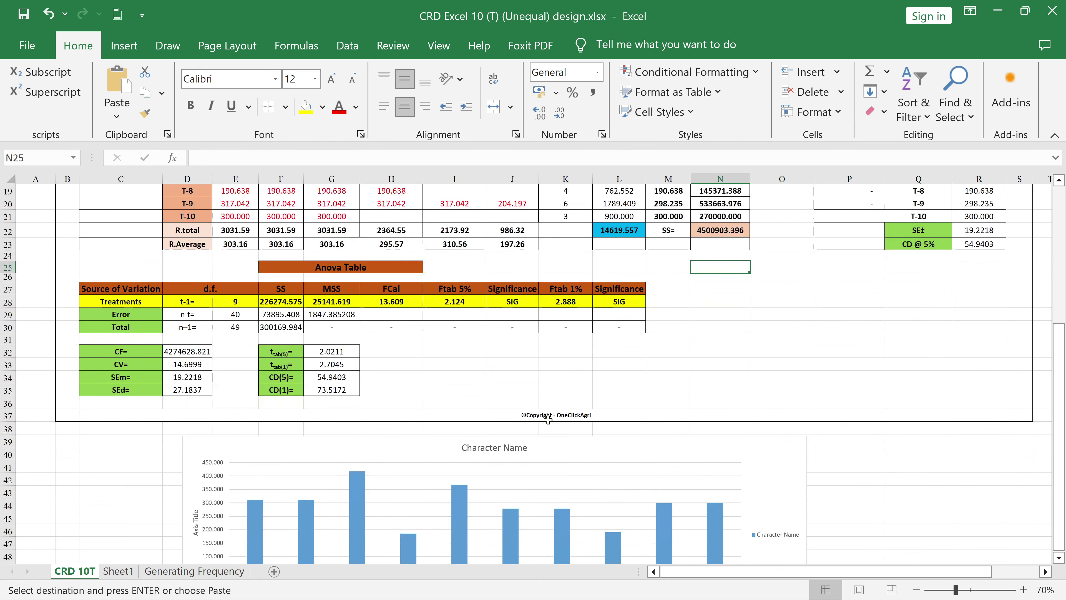
{"action": "scroll", "coordinate": [548, 419], "scroll_direction": "down", "scroll_amount": 4}
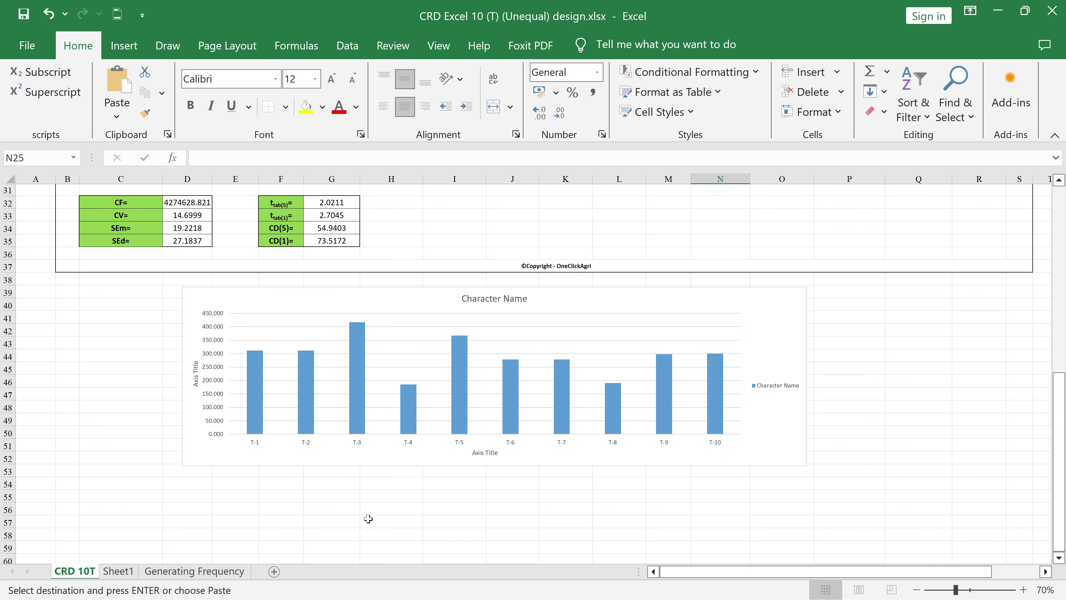
{"action": "scroll", "coordinate": [384, 394], "scroll_direction": "up", "scroll_amount": 10}
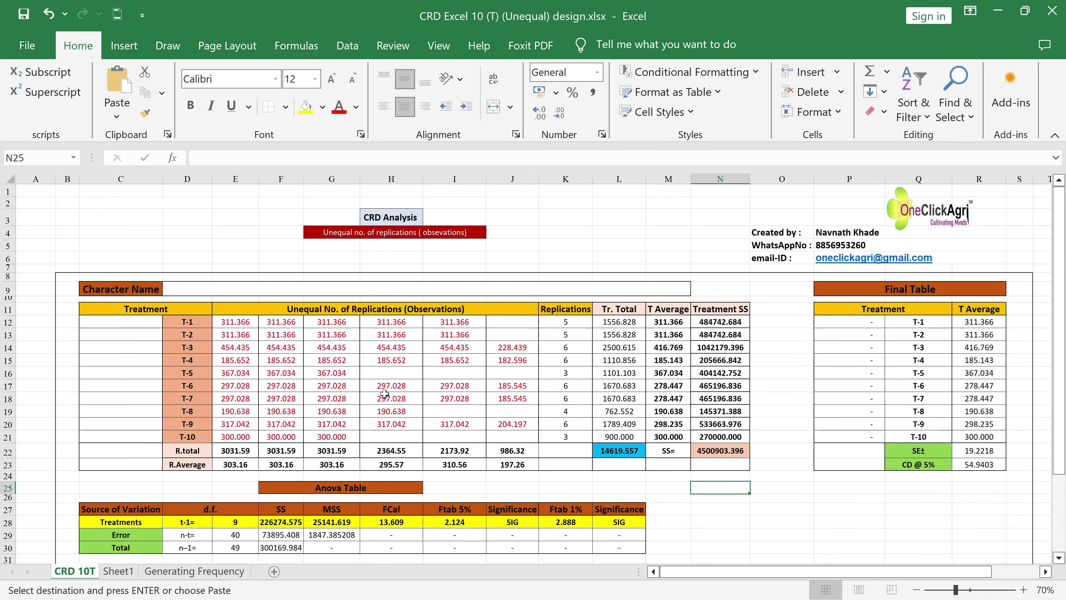
Step: Switch to the OPSTAT results in Chrome to view the descriptive statistics and the one-way analysis of variance table
{"action": "mouse_move", "coordinate": [682, 599]}
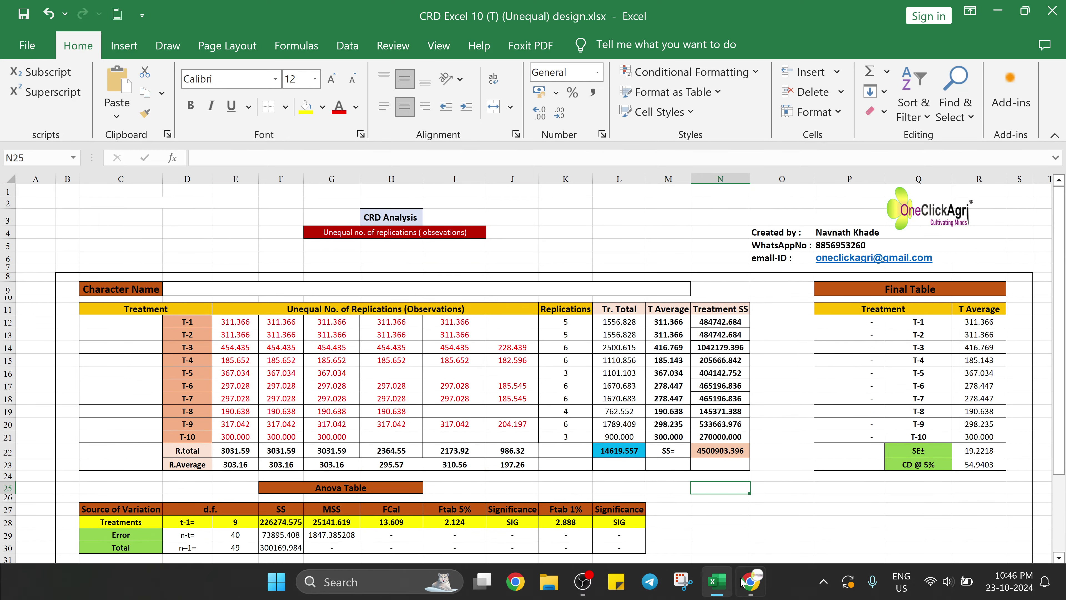
{"action": "left_click", "coordinate": [751, 583]}
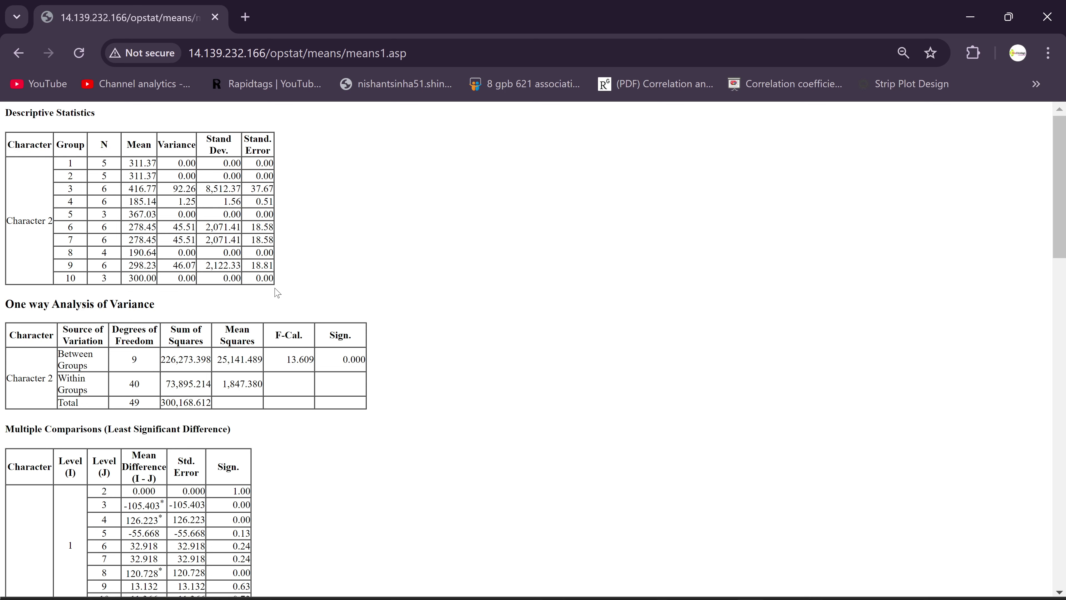